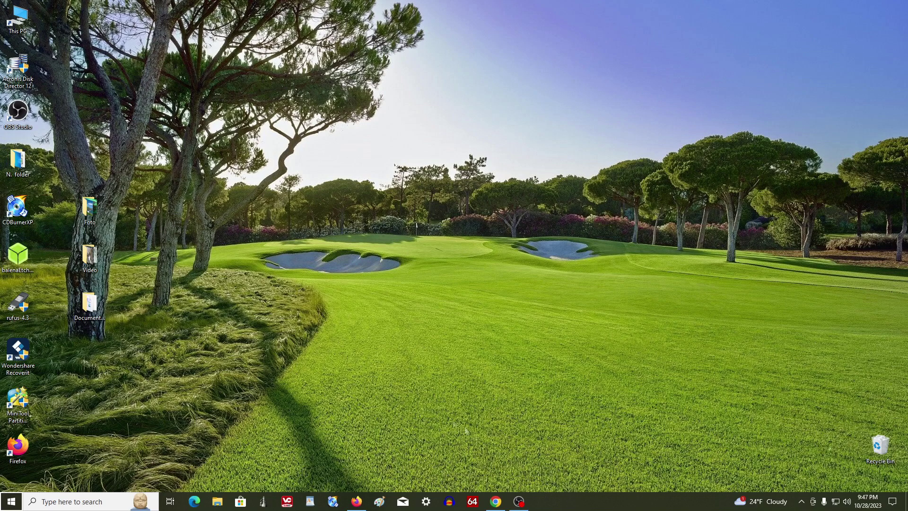
Review the Foto, Video and Document folders on the desktop and the Acronis and AIDA64 entries among the installed programs
drag(117, 194, 79, 329)
click(86, 312)
click(90, 212)
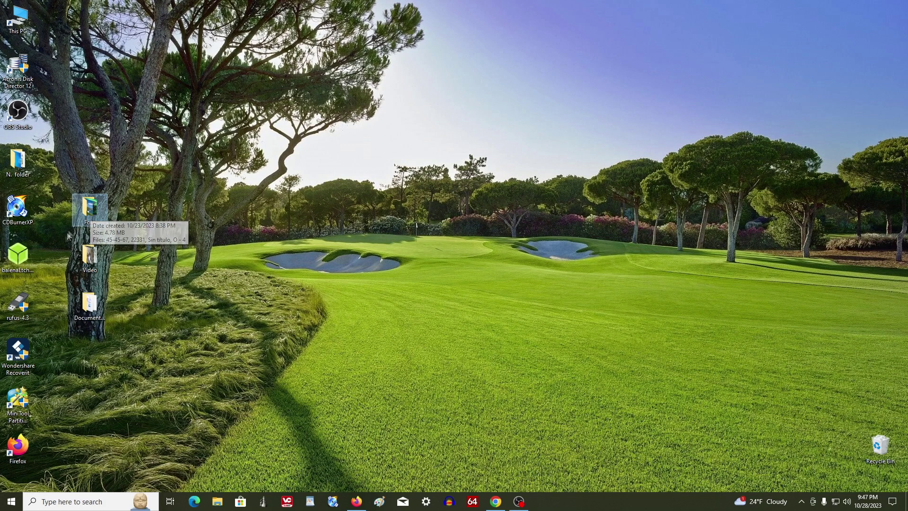
click(10, 501)
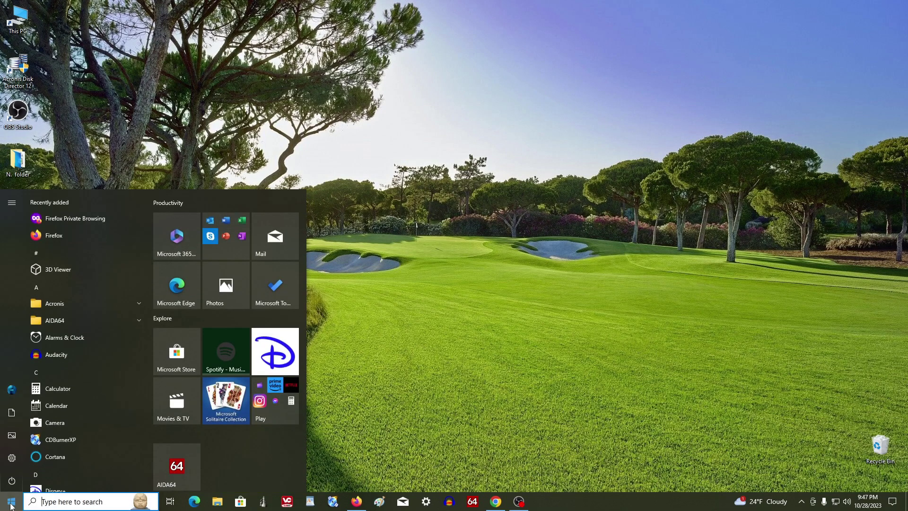
click(135, 306)
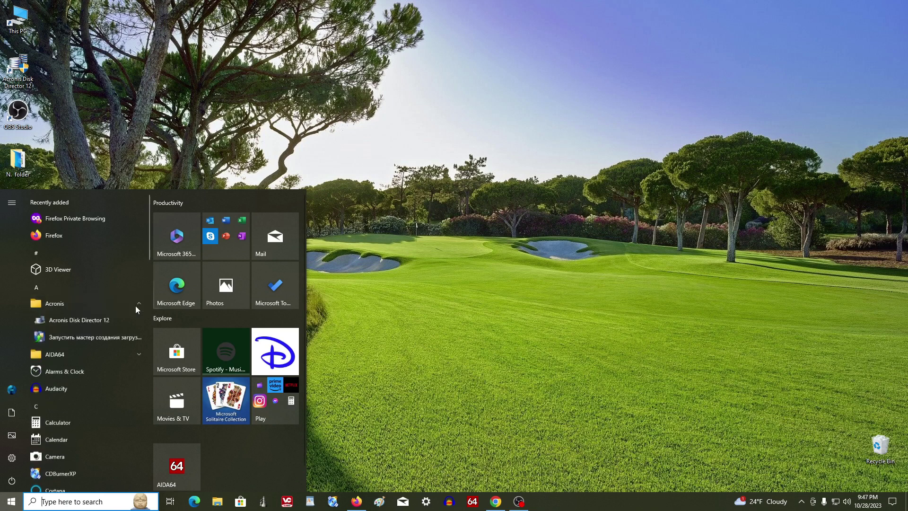
click(138, 352)
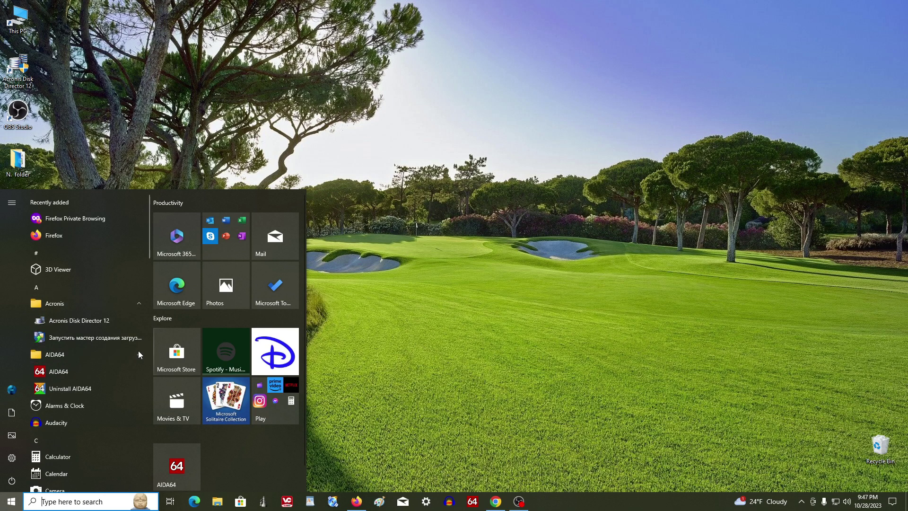
click(119, 182)
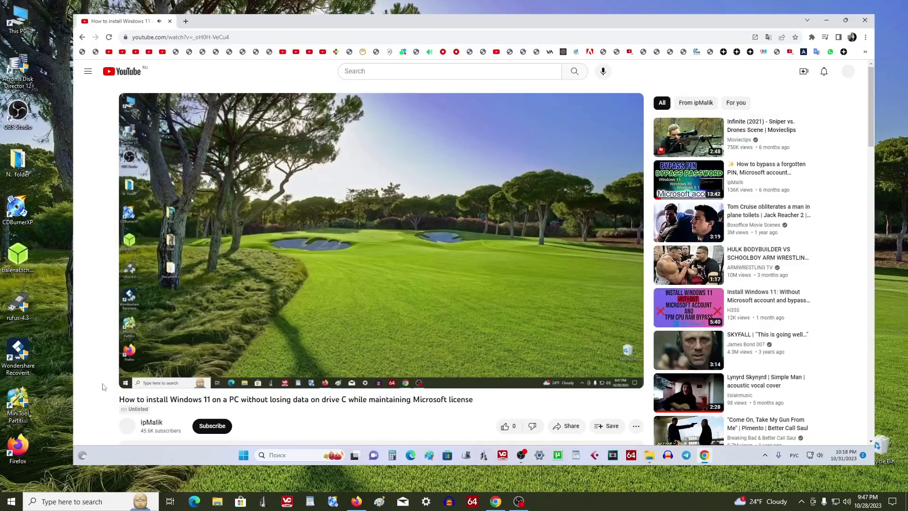
Expand the YouTube video's description and download the PC Health Check installer from Microsoft's support article
scroll(104, 387, down, 6)
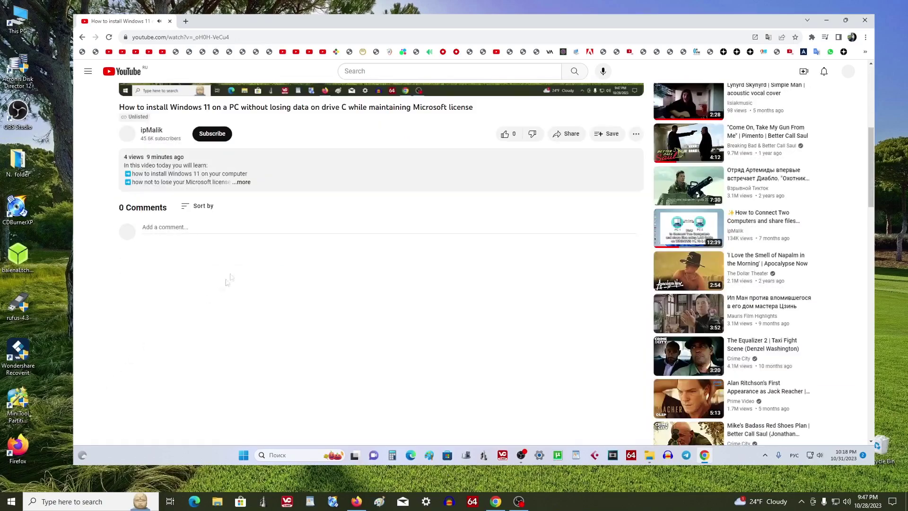
click(242, 182)
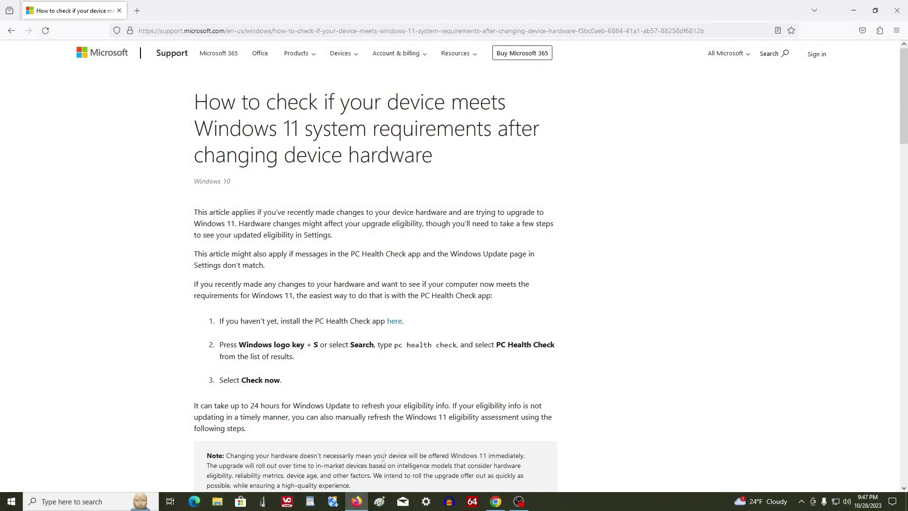
click(394, 321)
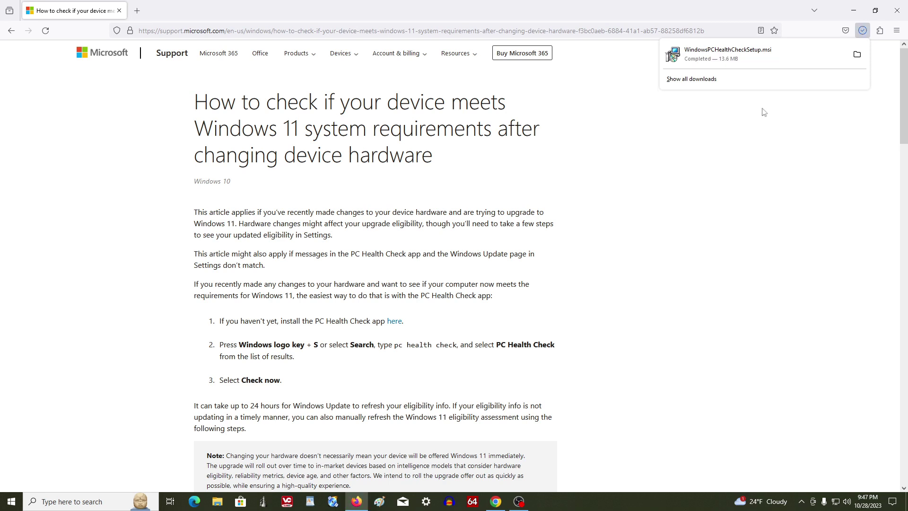
click(895, 15)
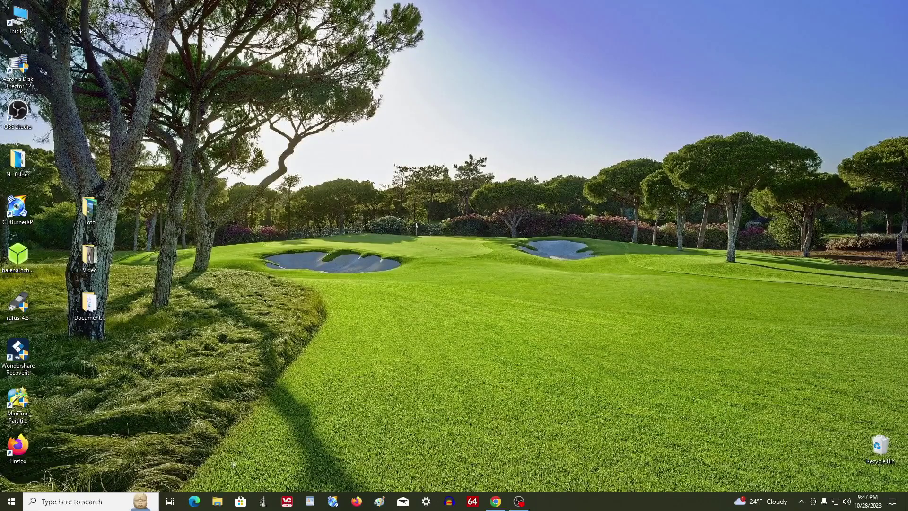
Install WindowsPCHealthCheckSetup from the Downloads folder, accepting the license and keeping the options to open it and add a desktop shortcut
click(217, 501)
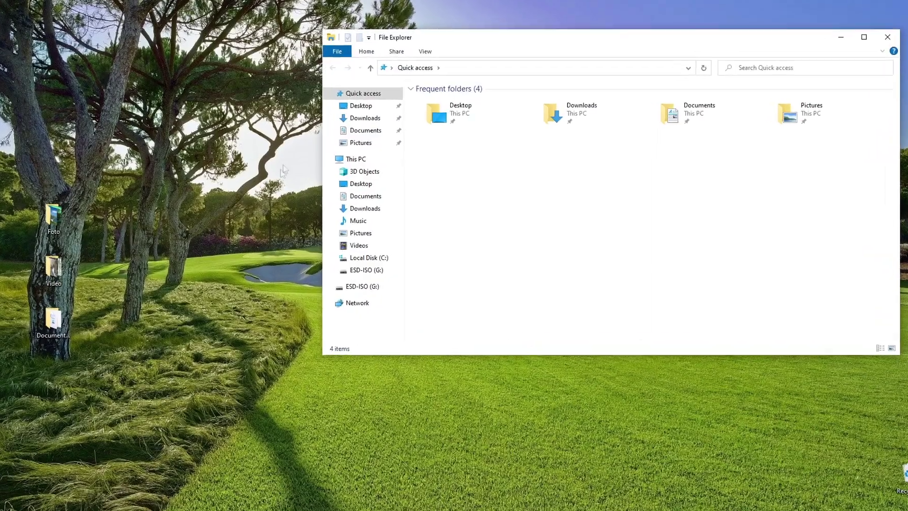
click(390, 119)
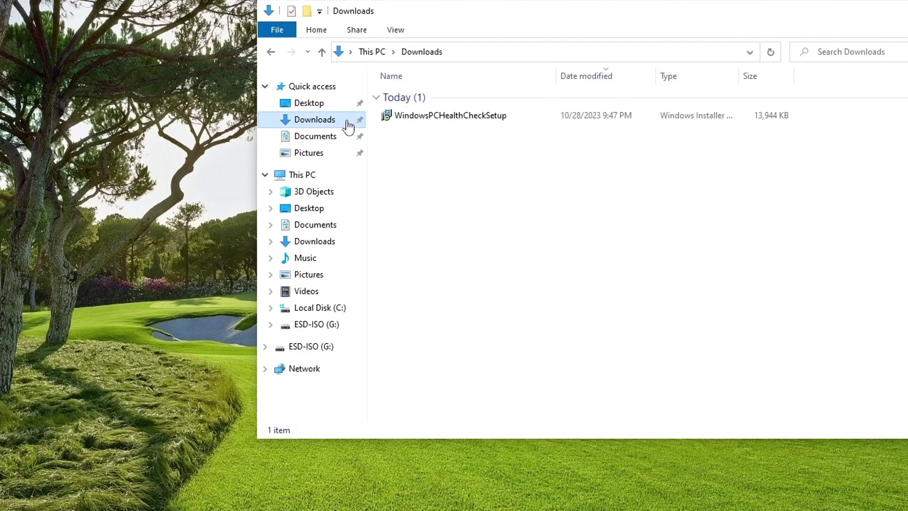
double_click(451, 118)
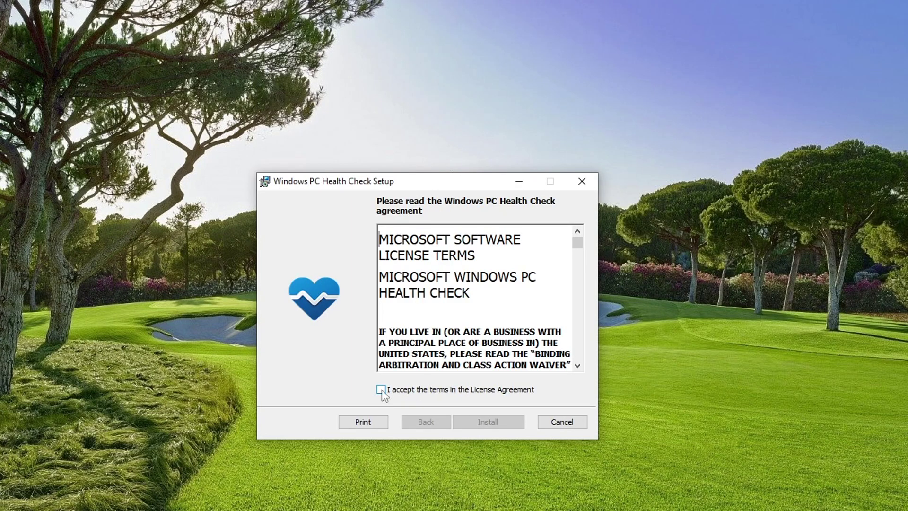
click(381, 390)
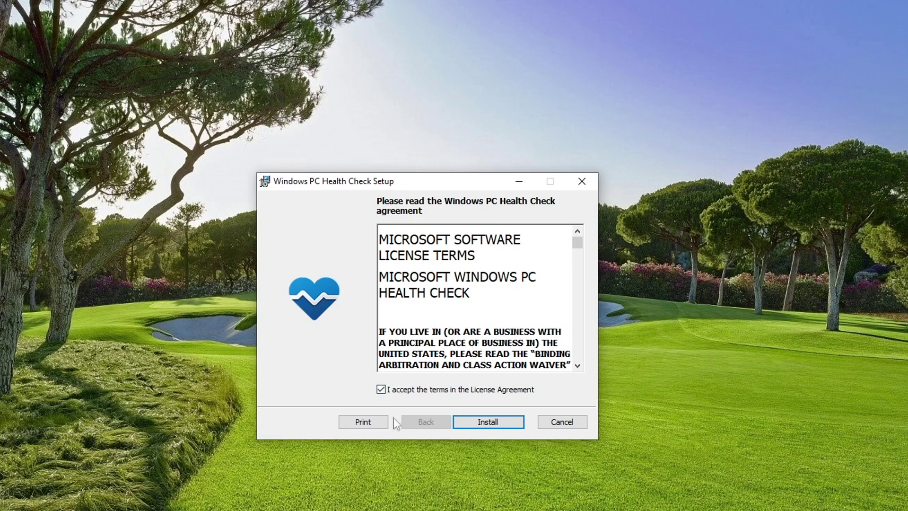
click(465, 421)
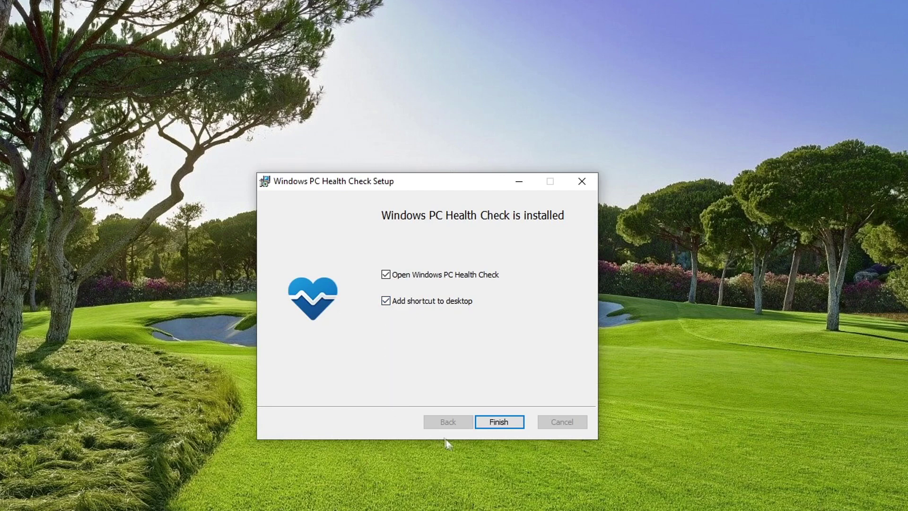
click(483, 427)
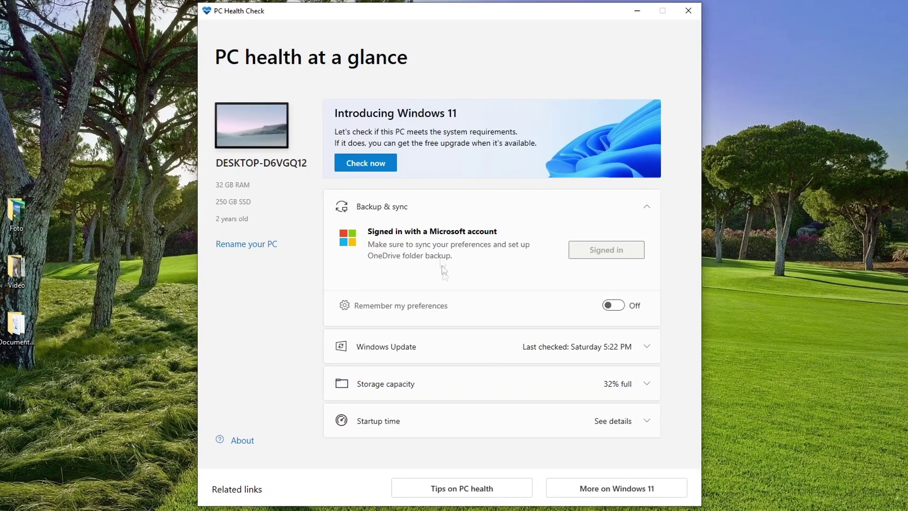
Check the PC's Windows 11 eligibility, examine all the requirement results, and close PC Health Check
click(384, 170)
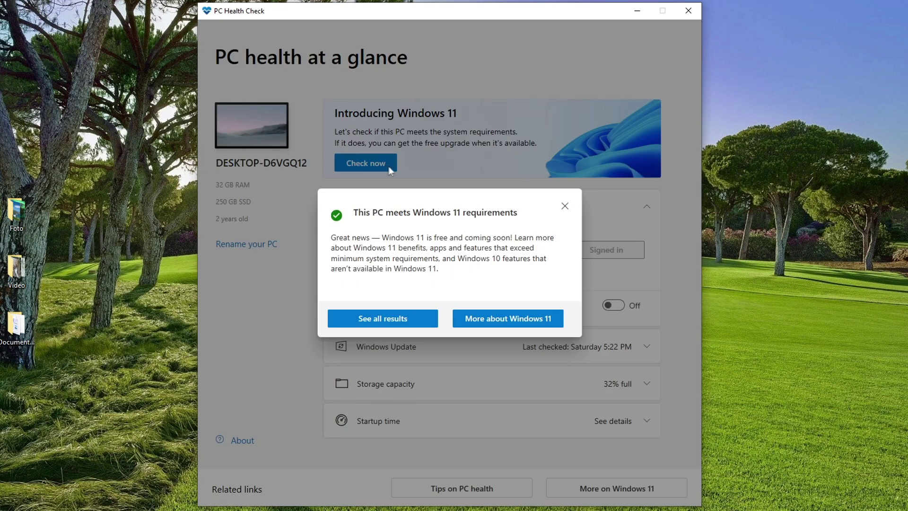
click(418, 323)
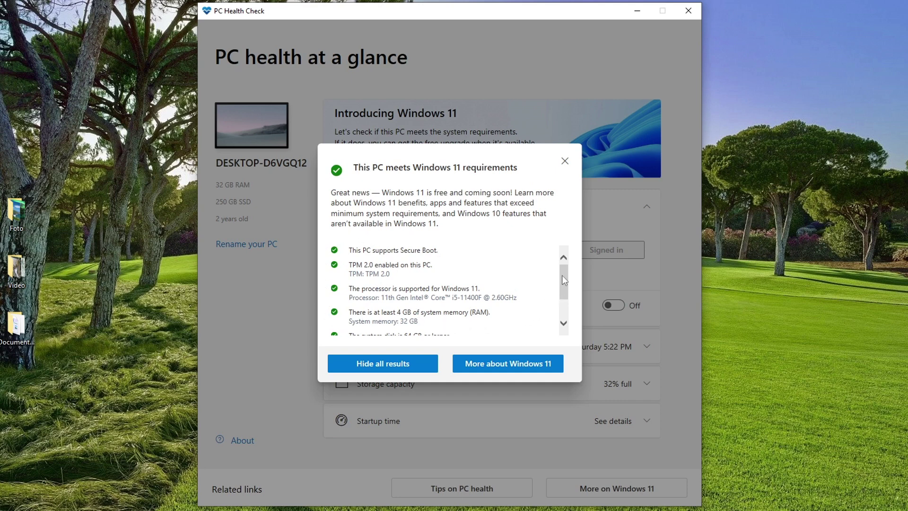
scroll(562, 276, down, 2)
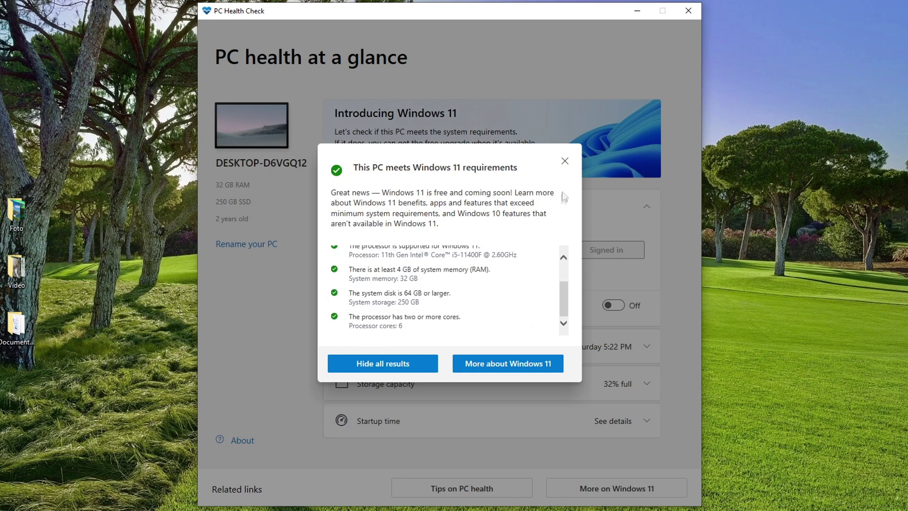
click(565, 161)
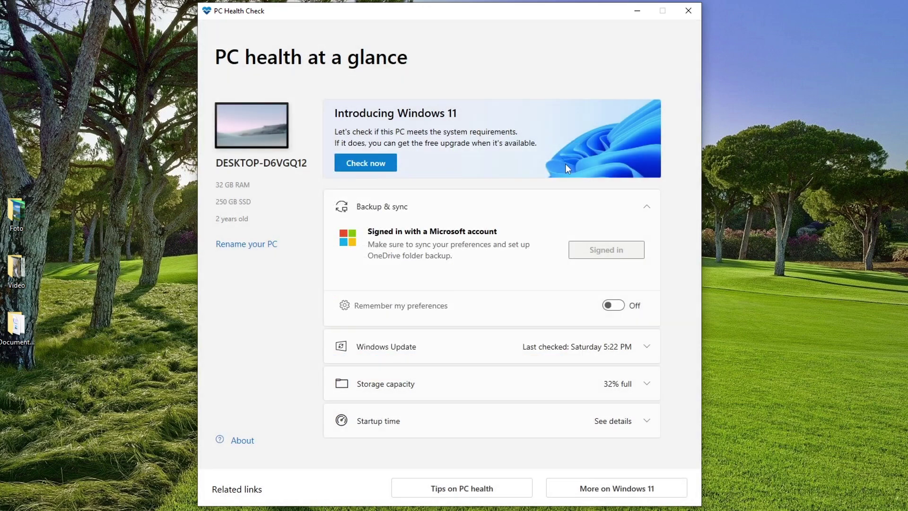
click(688, 10)
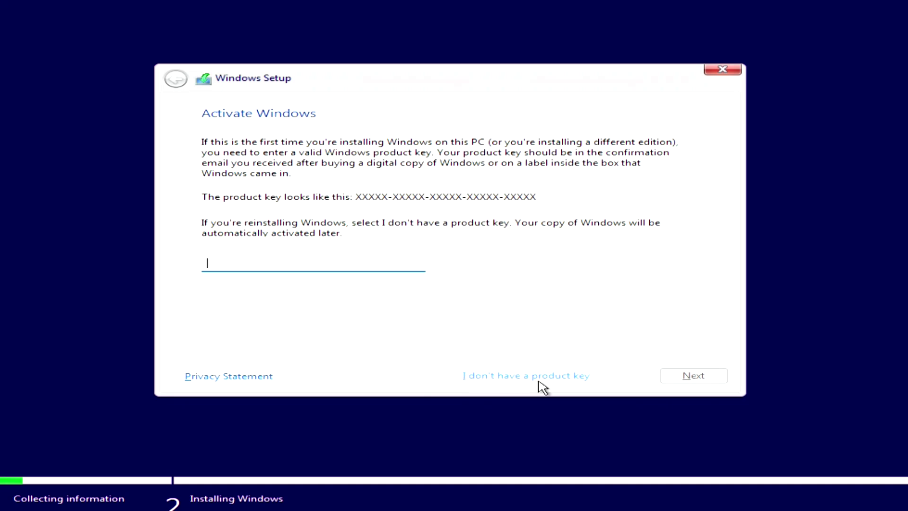
Continue Windows Setup without a product key and choose Windows 11 Pro as the operating system to install
click(537, 378)
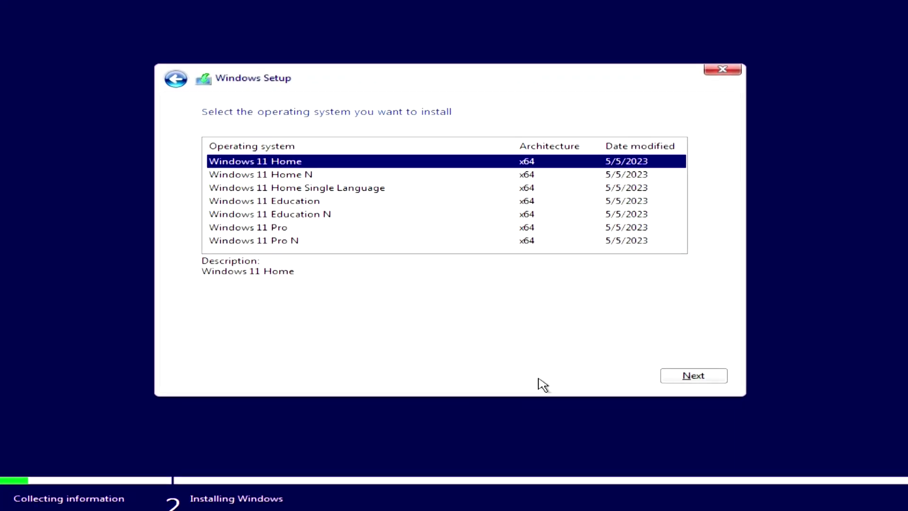
click(306, 230)
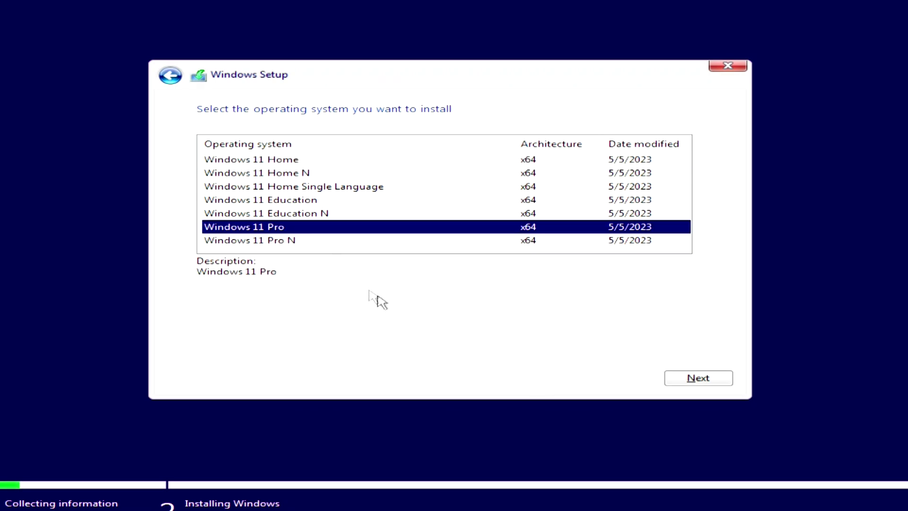
click(681, 383)
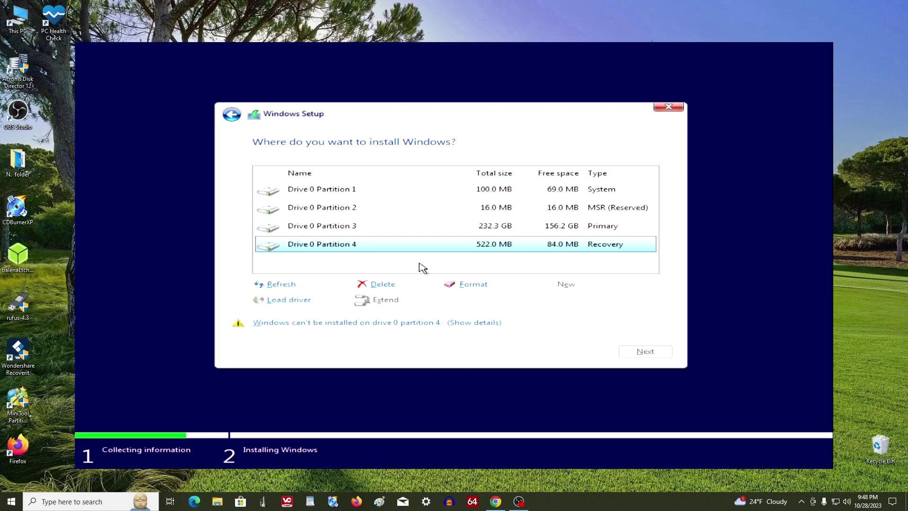
Choose the primary Drive 0 Partition 3 as the installation location for Windows
click(401, 231)
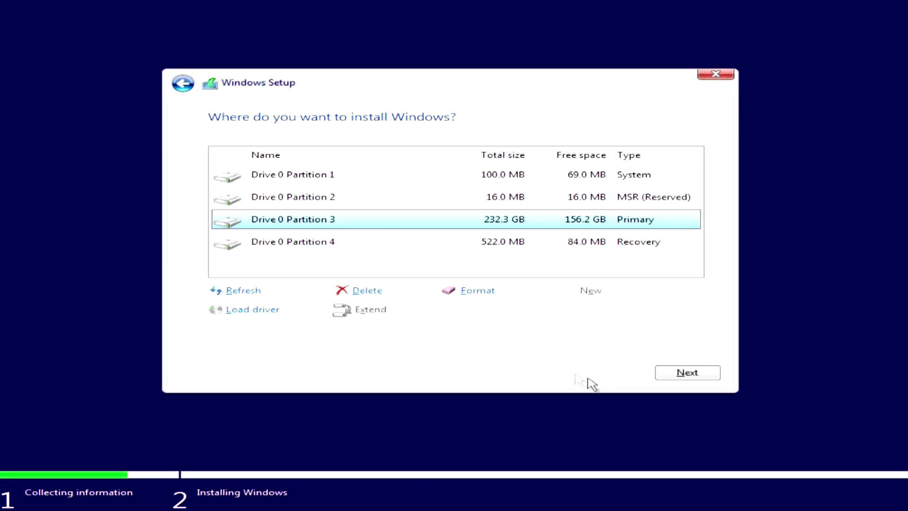
click(664, 377)
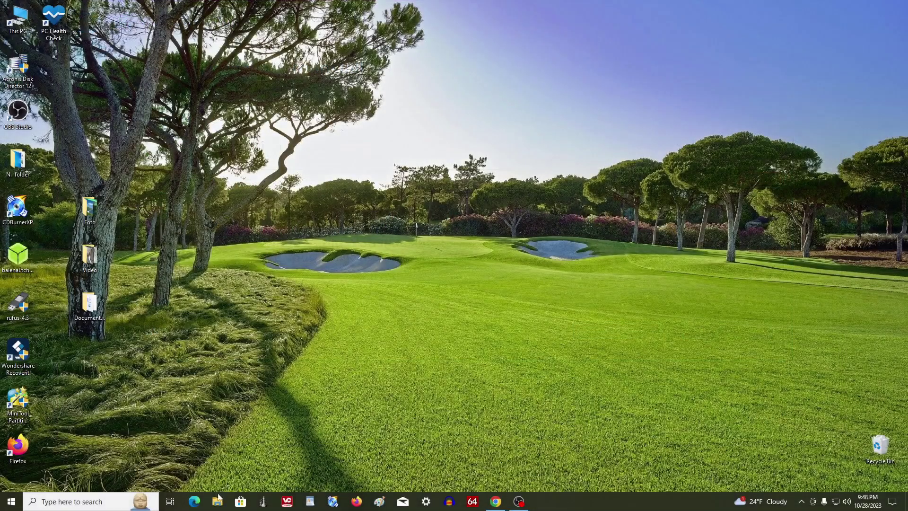
Examine the drives listed under This PC in File Explorer, including the USB flash drive, and close the window
click(218, 502)
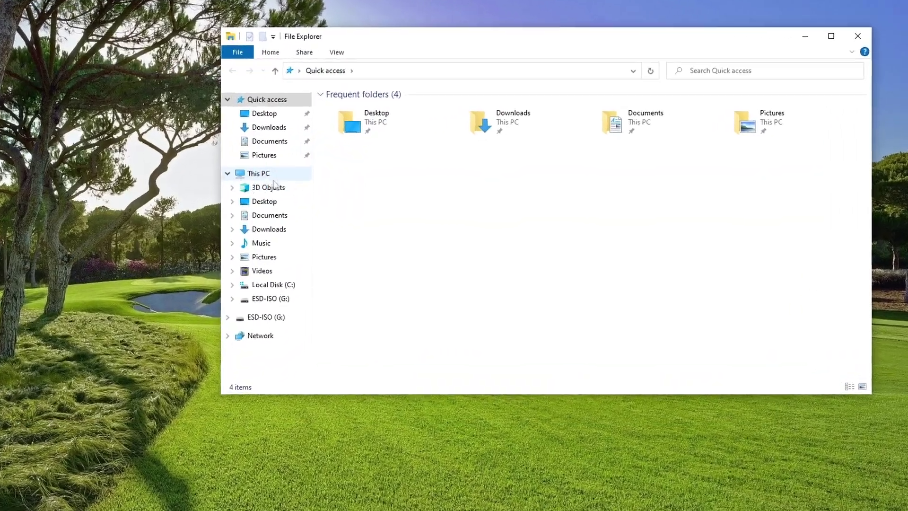
click(273, 179)
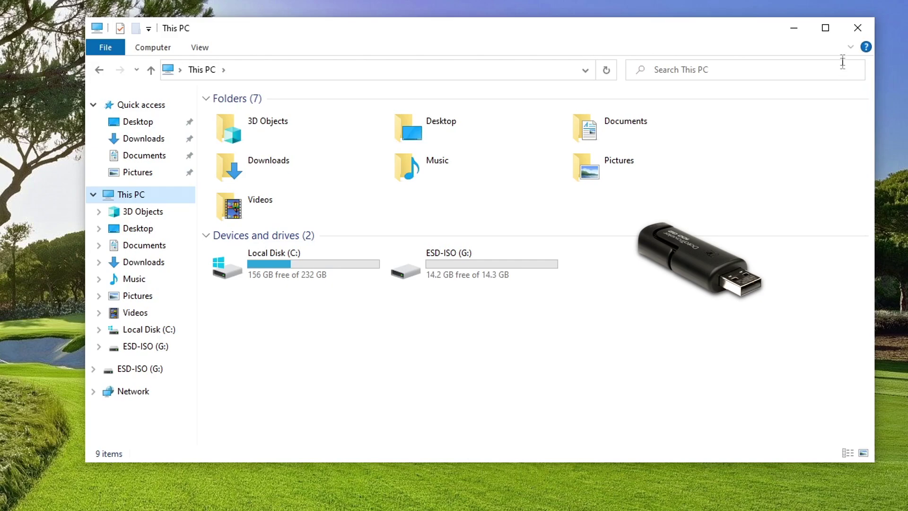
click(857, 28)
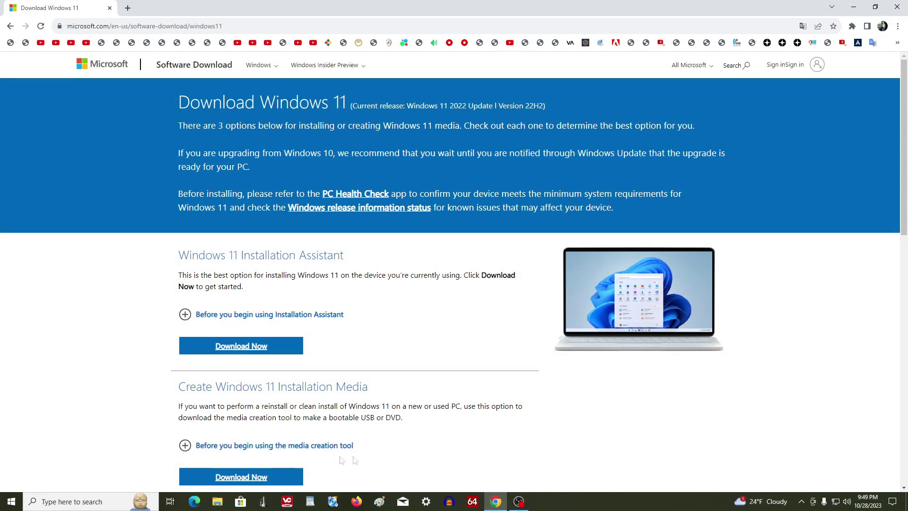
Read the media creation tool's prerequisites on the Download Windows 11 page and download the tool for creating installation media
scroll(151, 361, down, 5)
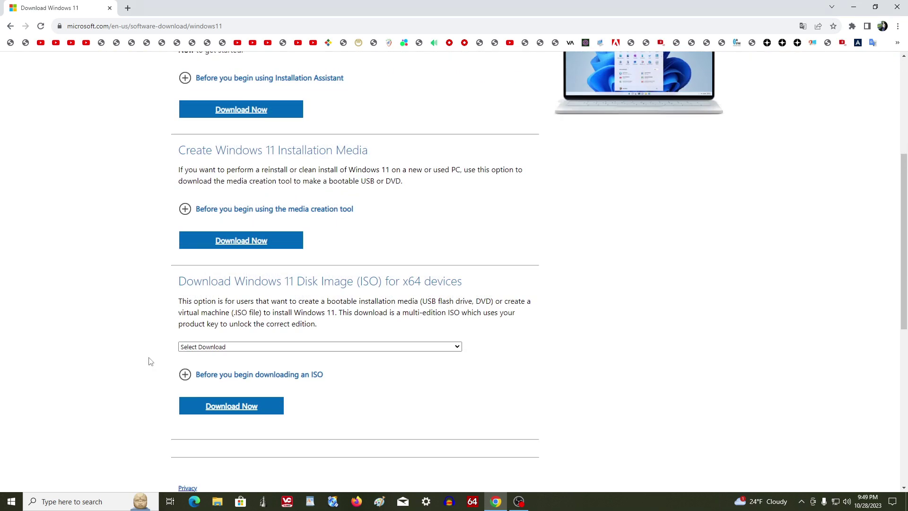
click(184, 212)
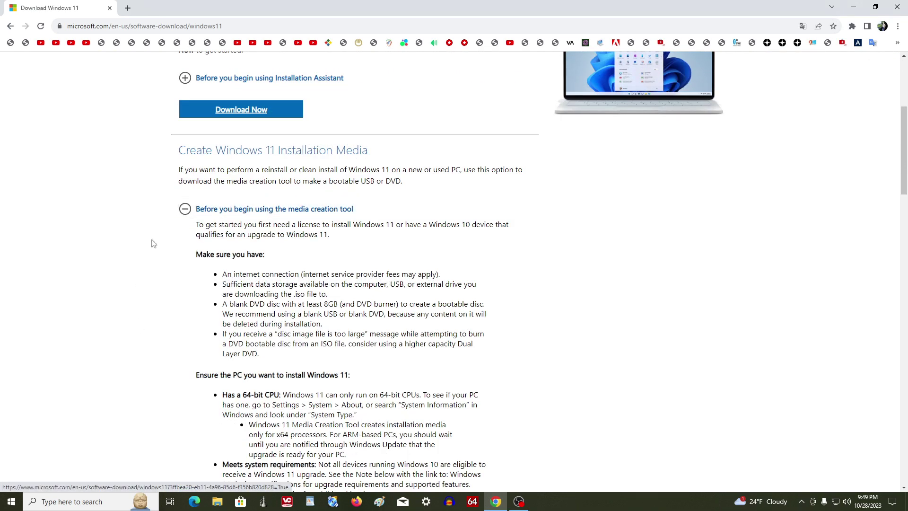
scroll(151, 245, down, 2)
scroll(152, 245, up, 3)
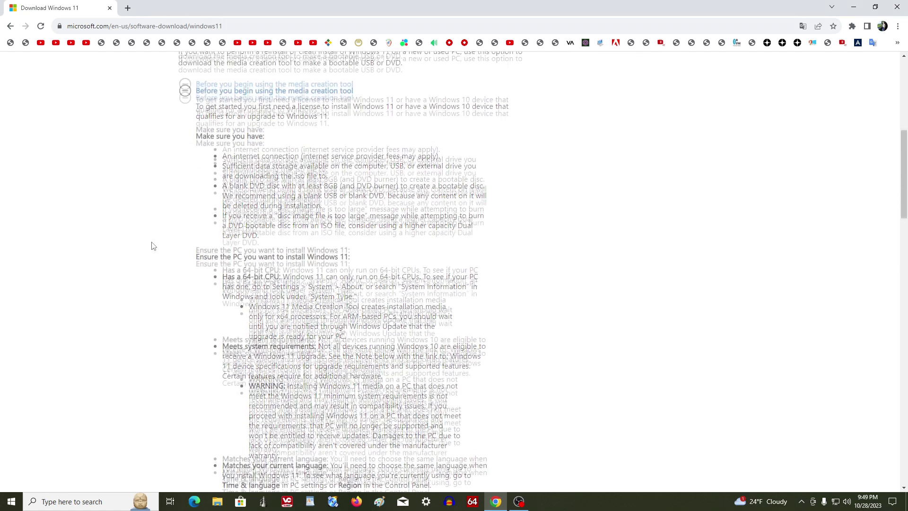
click(186, 211)
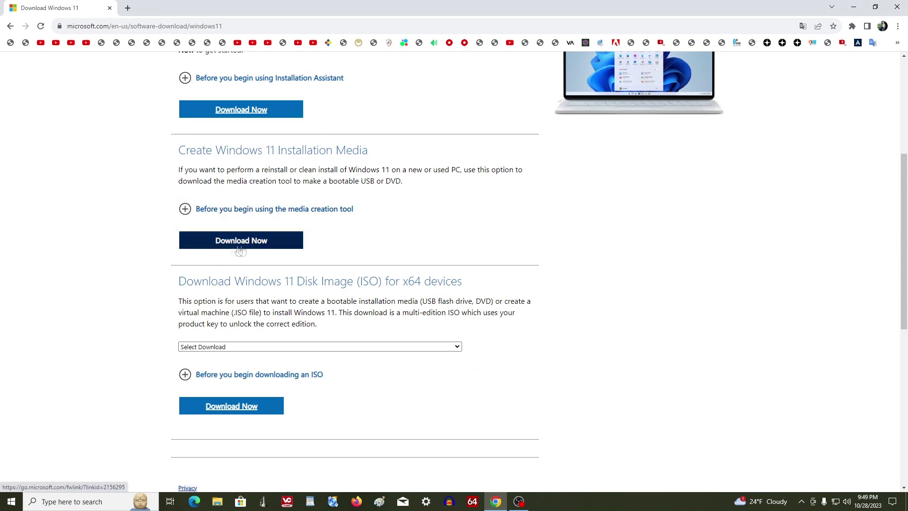
click(289, 244)
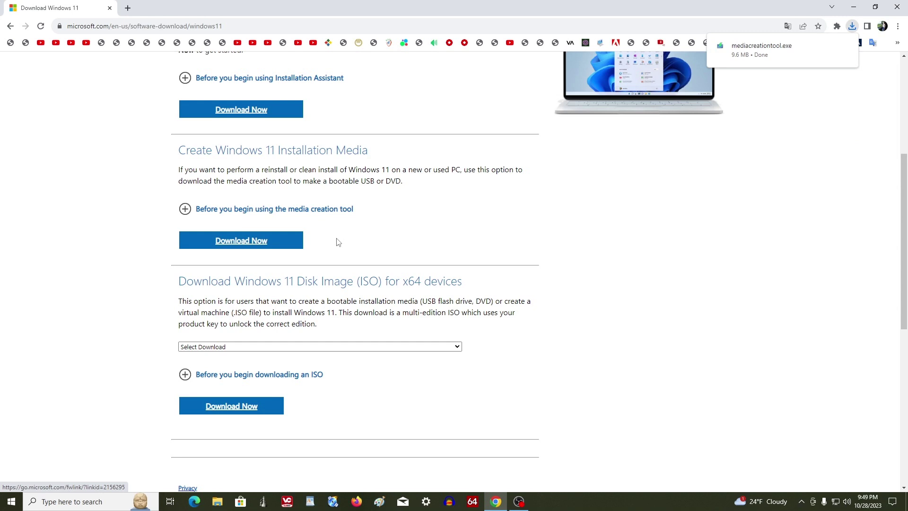
click(854, 6)
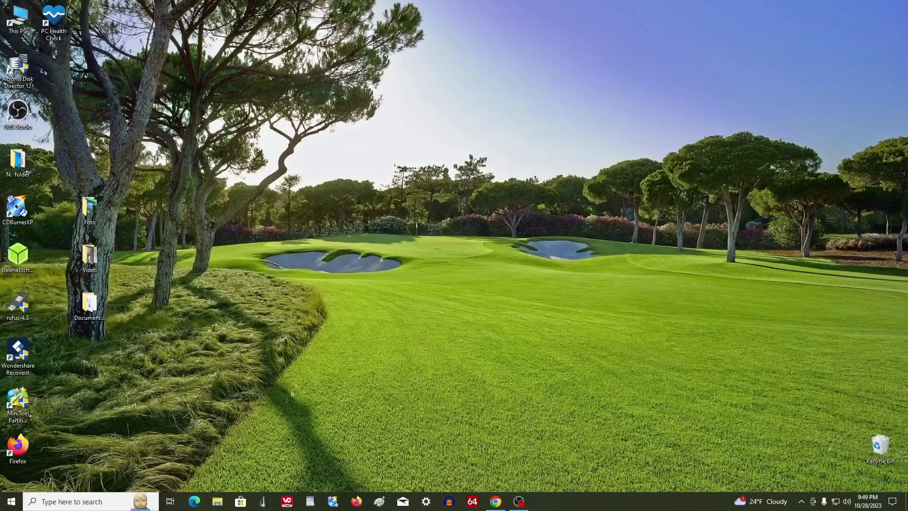
Run mediacreationtool from the Downloads folder and accept the Microsoft license terms
click(217, 501)
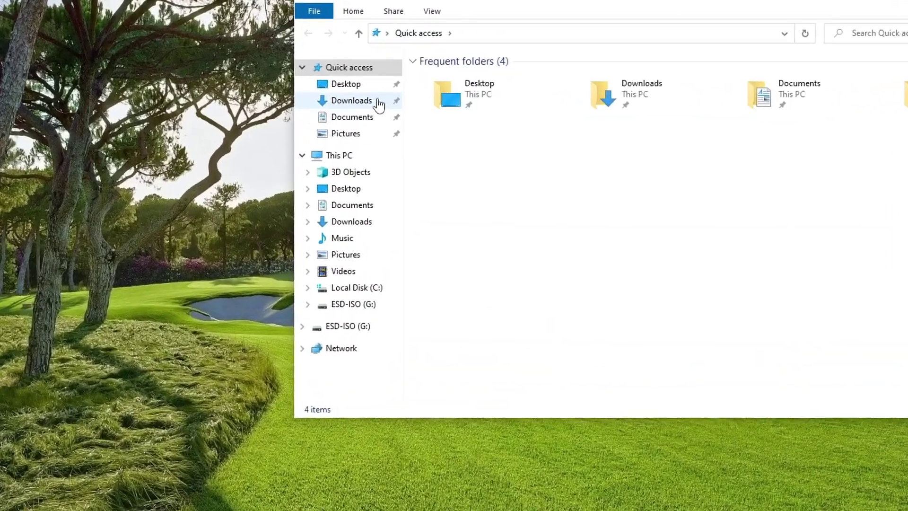
click(380, 104)
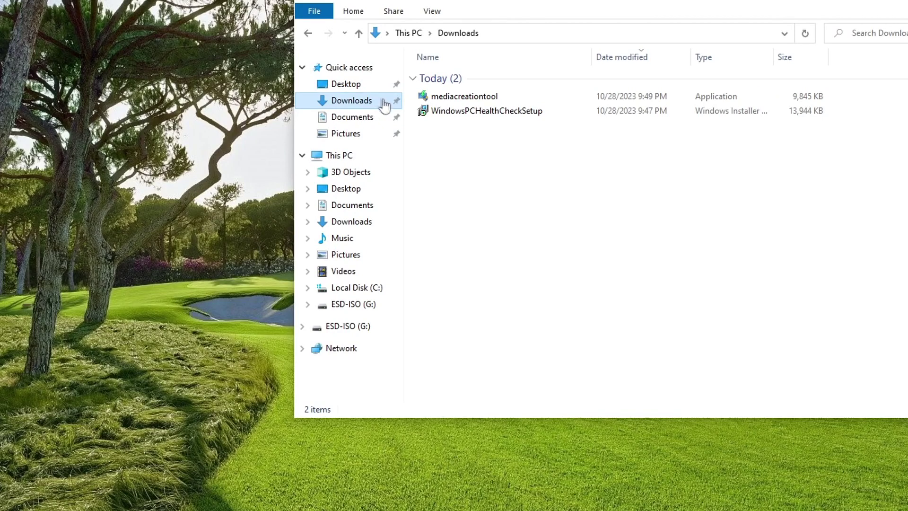
click(463, 101)
double_click(463, 102)
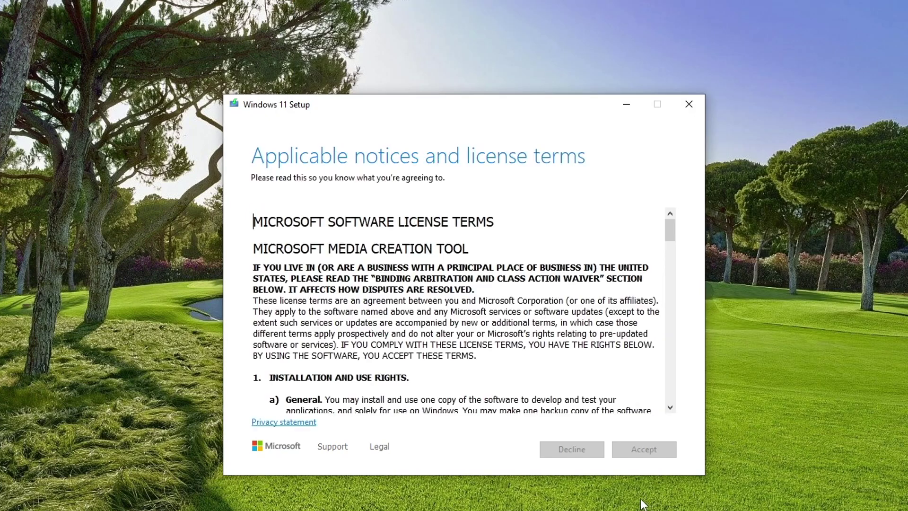
click(627, 455)
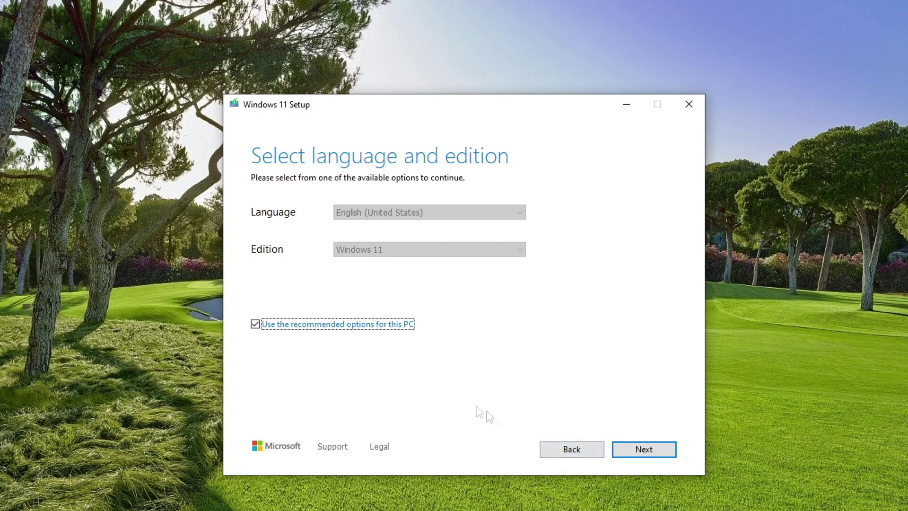
Turn off the recommended options for this PC, look through the languages, and continue with English (United States) and the Windows 11 edition
click(256, 325)
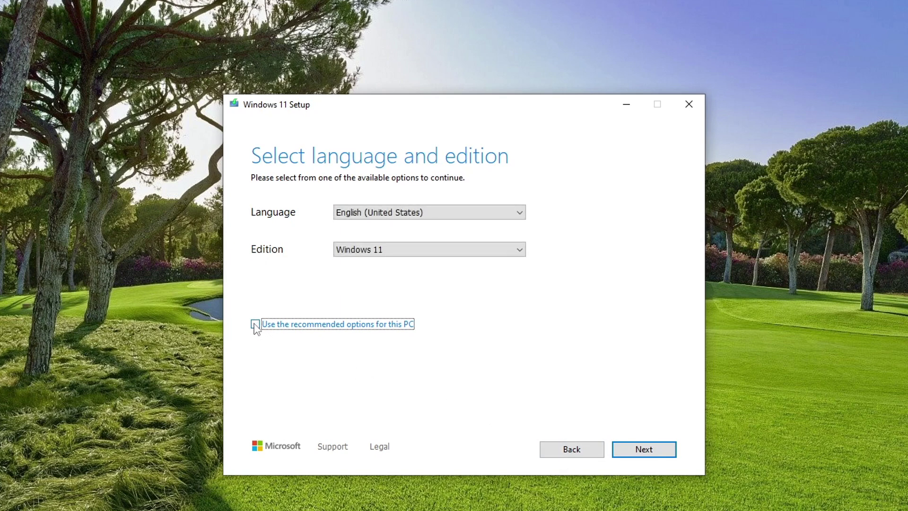
click(494, 214)
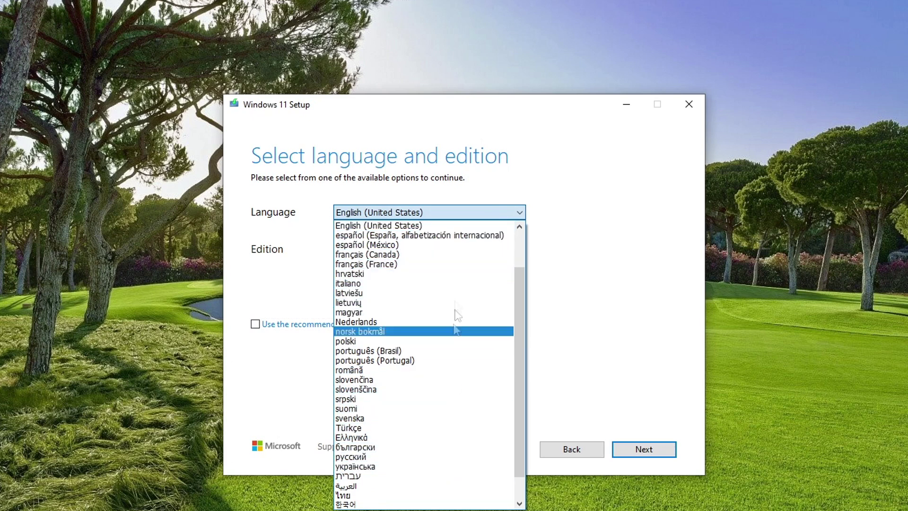
click(557, 238)
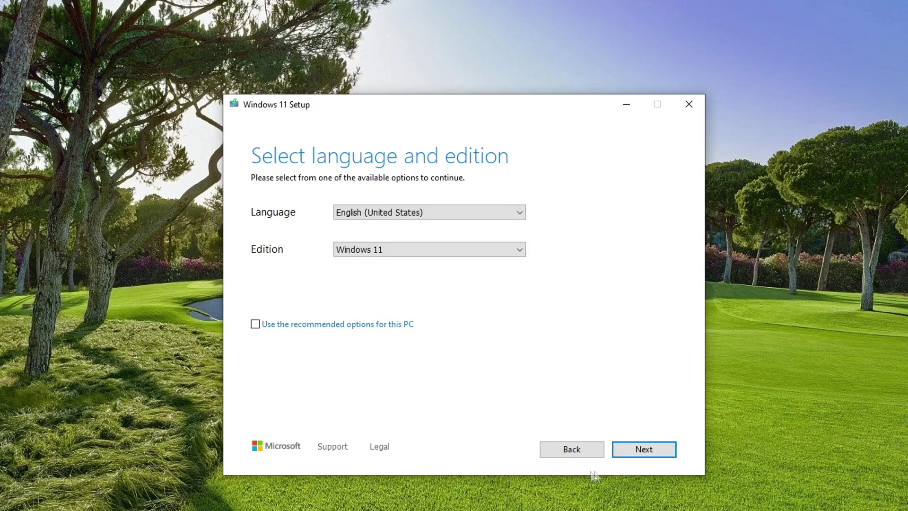
click(625, 454)
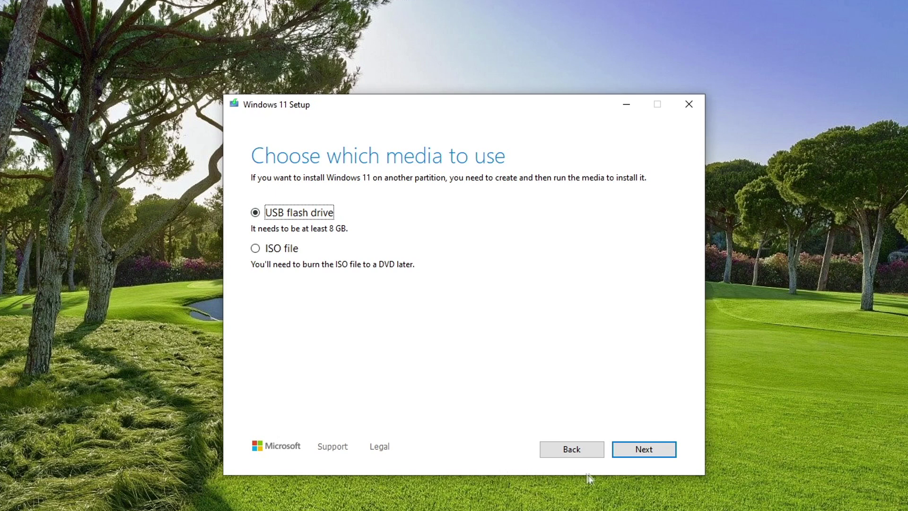
Create the Windows 11 installation media on the USB flash drive G: and finish the media creation tool
click(623, 452)
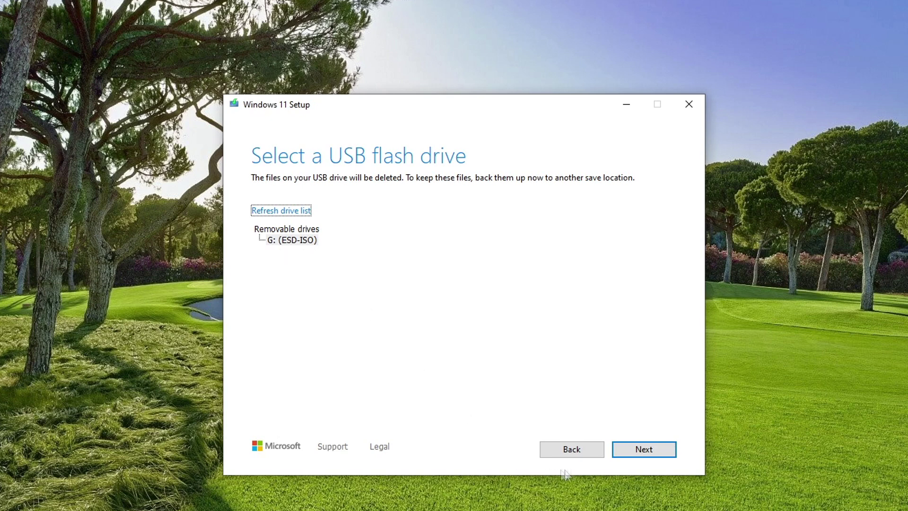
click(618, 448)
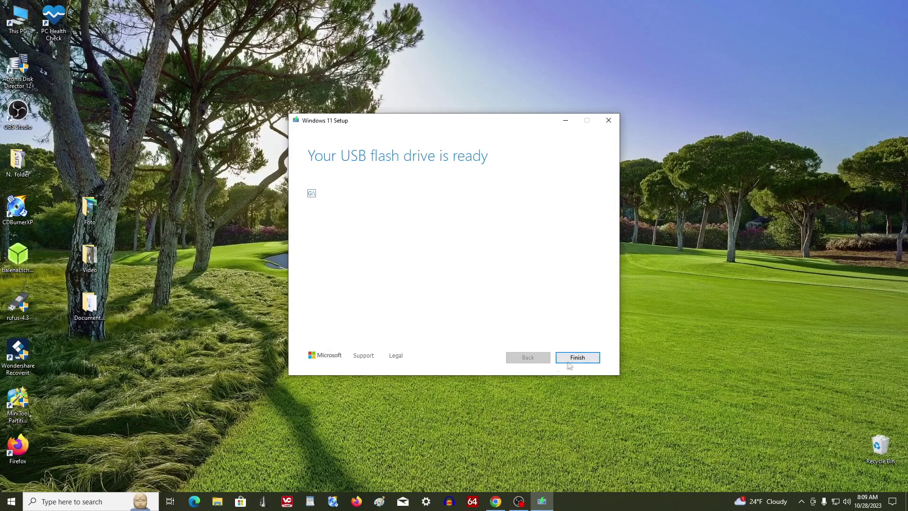
click(594, 363)
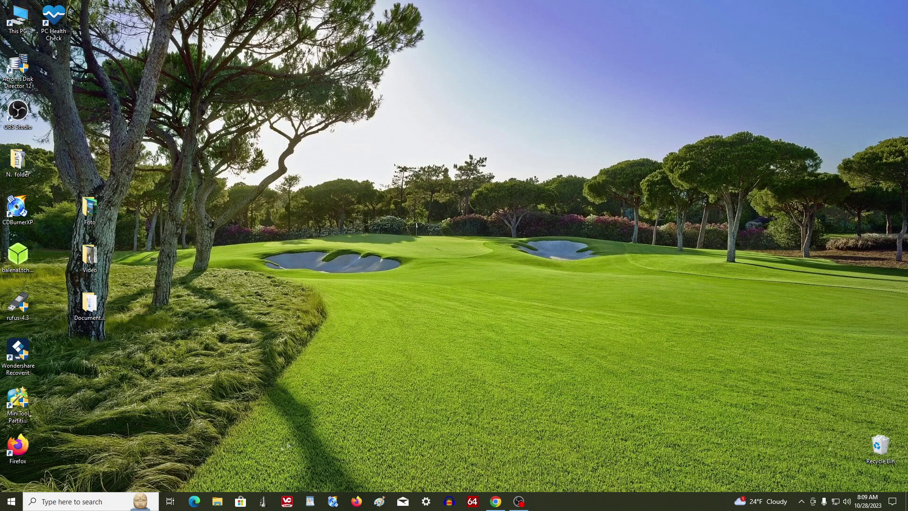
Examine the installation files on the ESD-USB (G:) drive in File Explorer and close the window
click(218, 502)
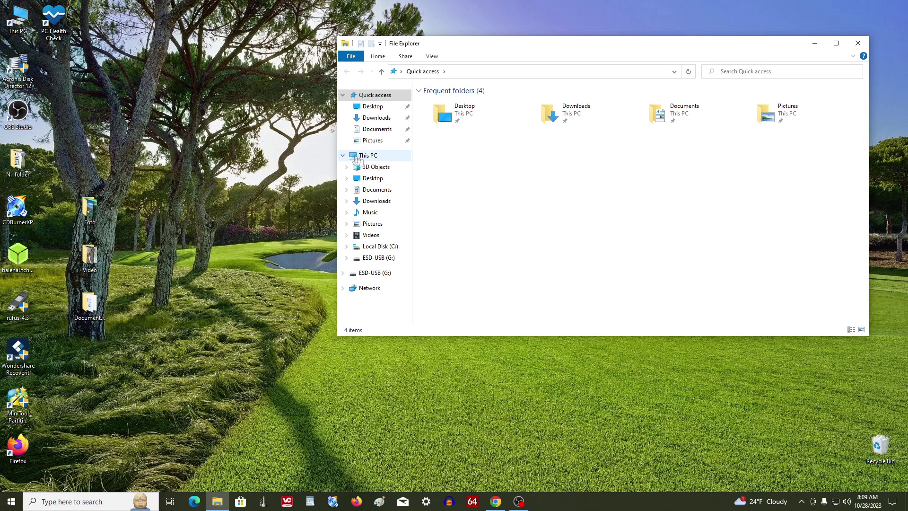
click(397, 161)
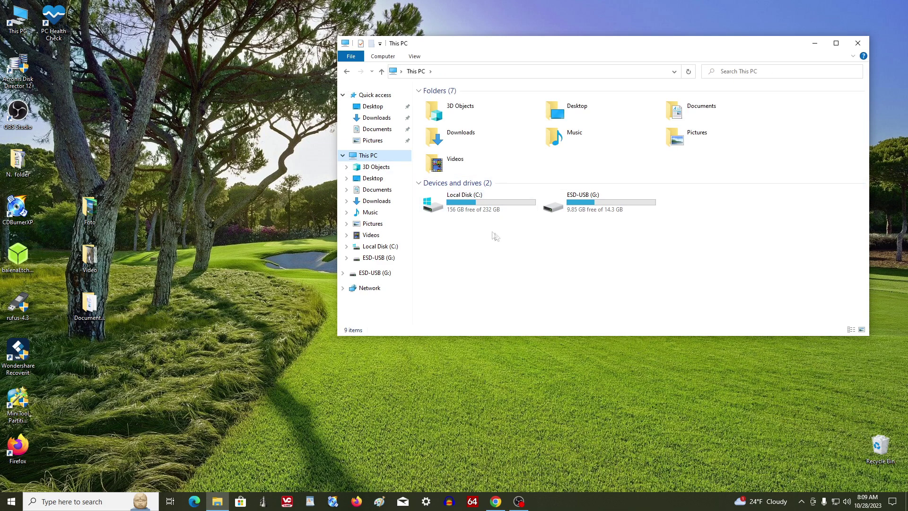
double_click(606, 207)
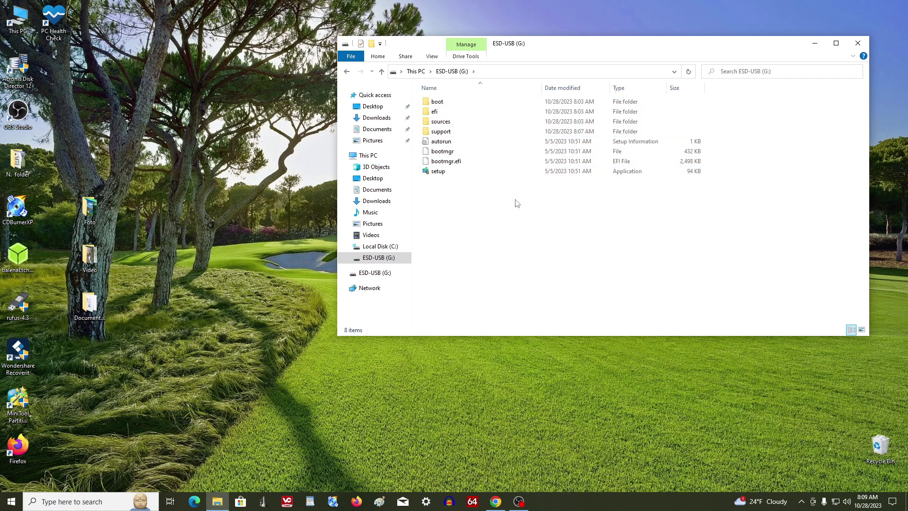
click(857, 44)
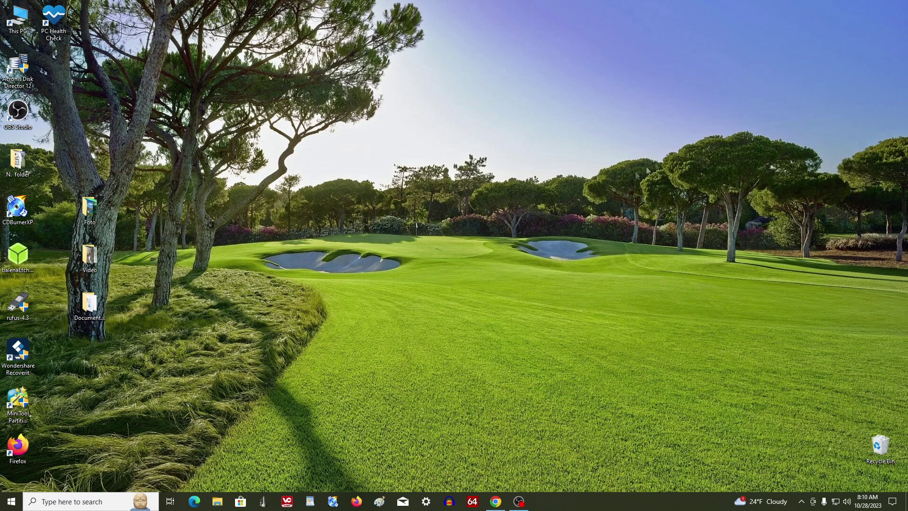
Restart the PC and boot from the UEFI KingstonDataTraveler 3.0, Partition 1 device
right_click(16, 504)
mouse_move(40, 477)
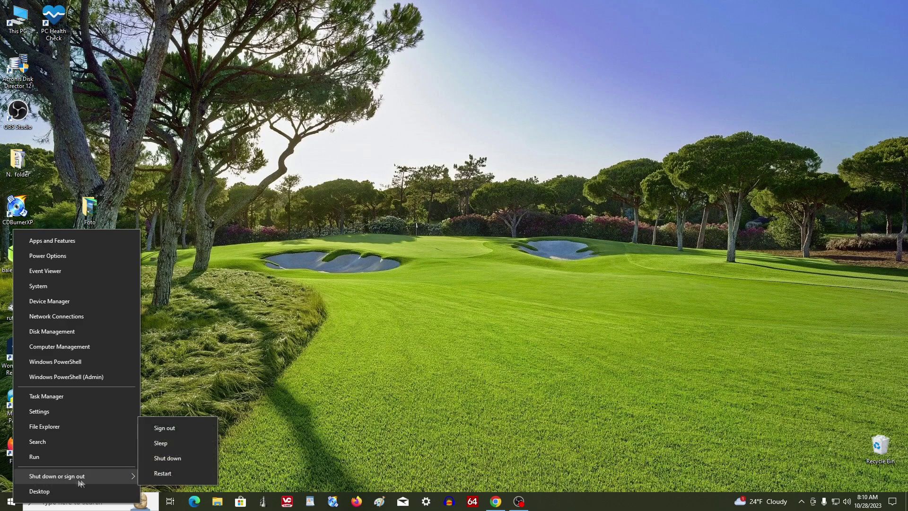
click(207, 474)
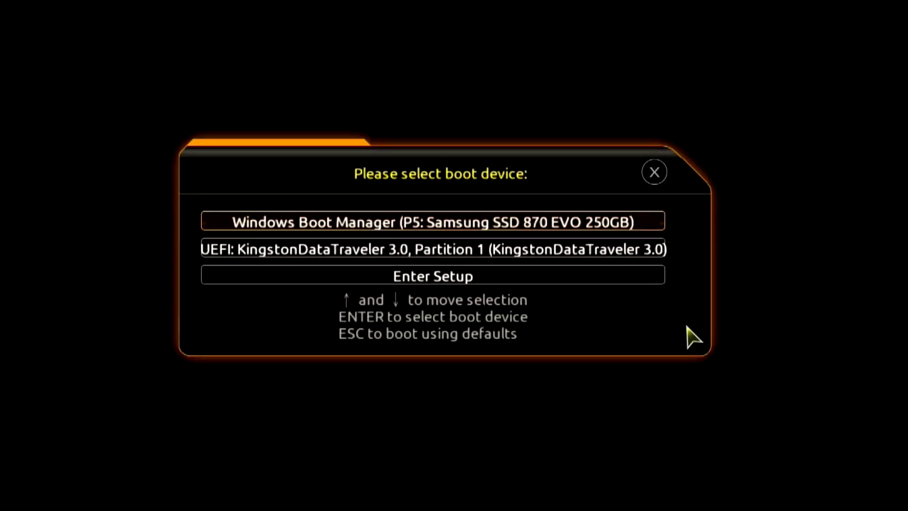
key(Down)
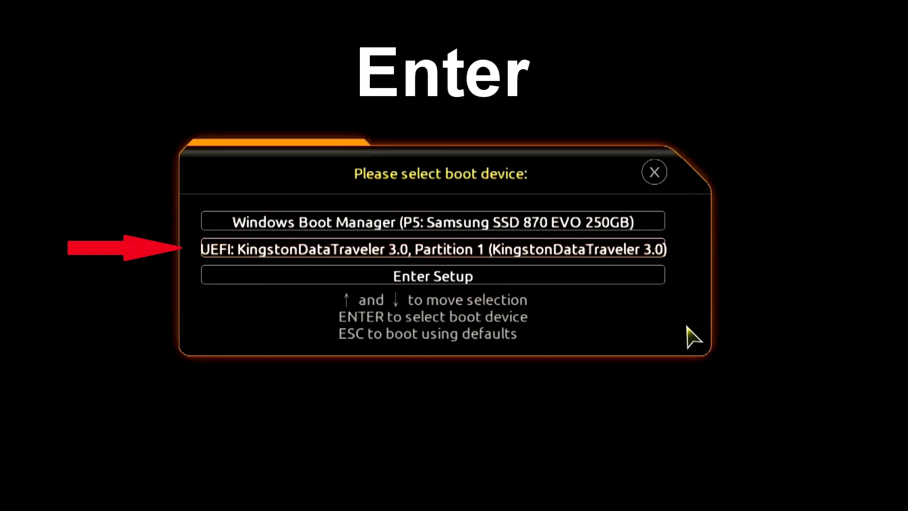
key(Return)
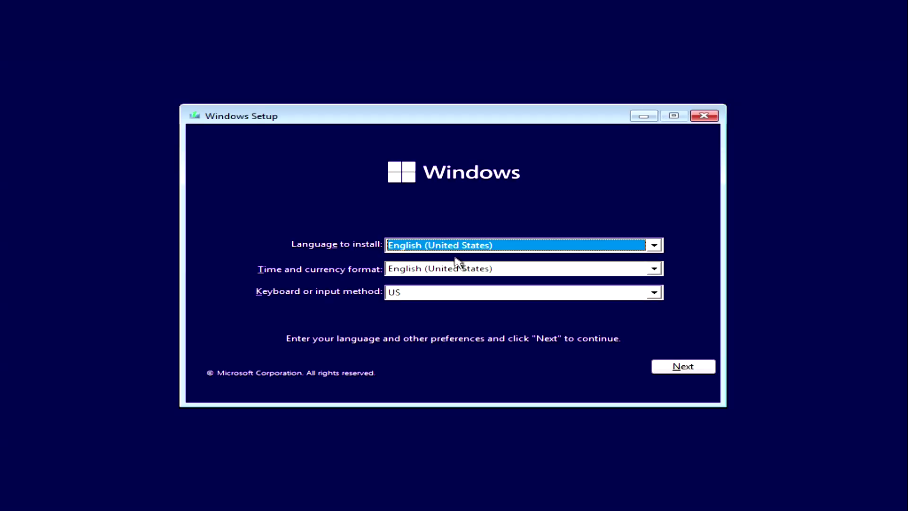
Start the English (United States) Windows installation without a product key and choose Windows 11 Pro as the operating system
click(660, 370)
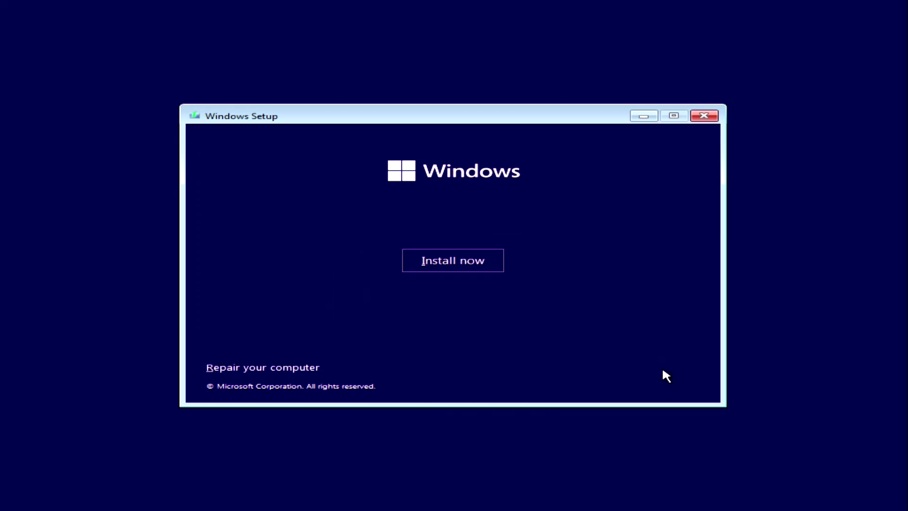
click(495, 265)
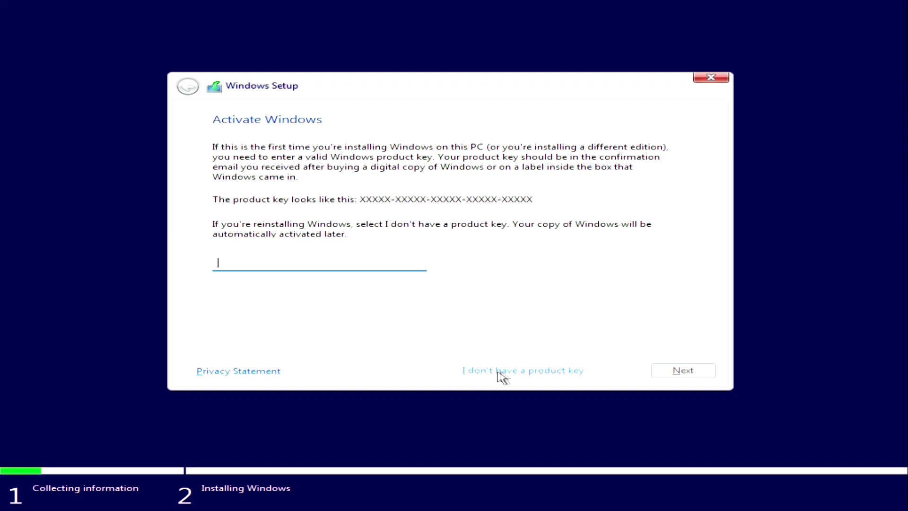
click(535, 376)
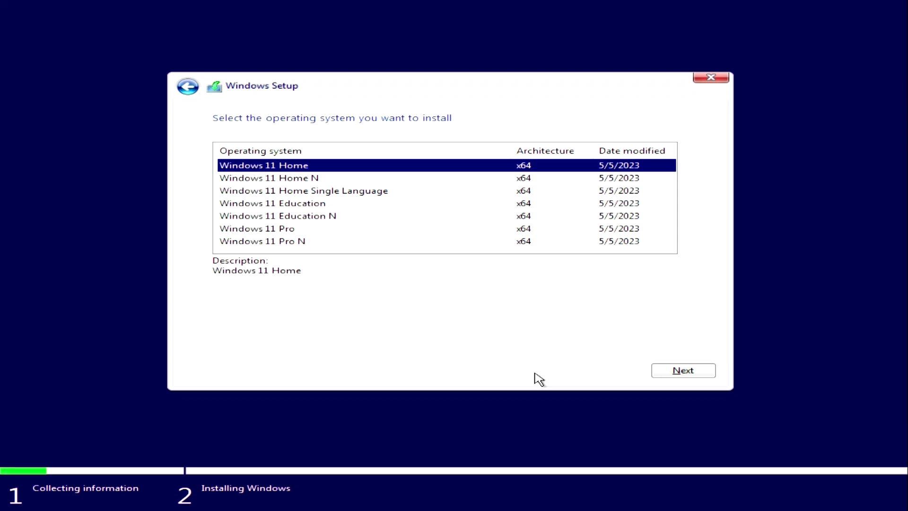
click(315, 231)
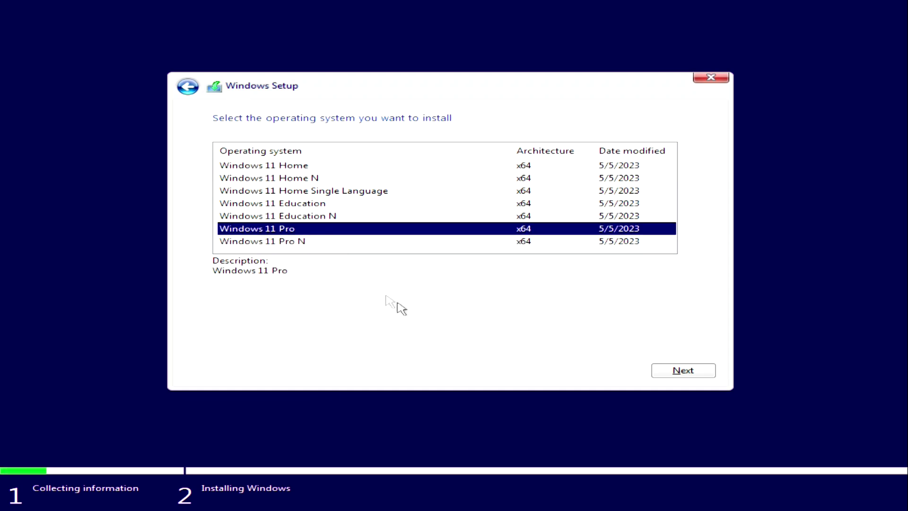
click(665, 374)
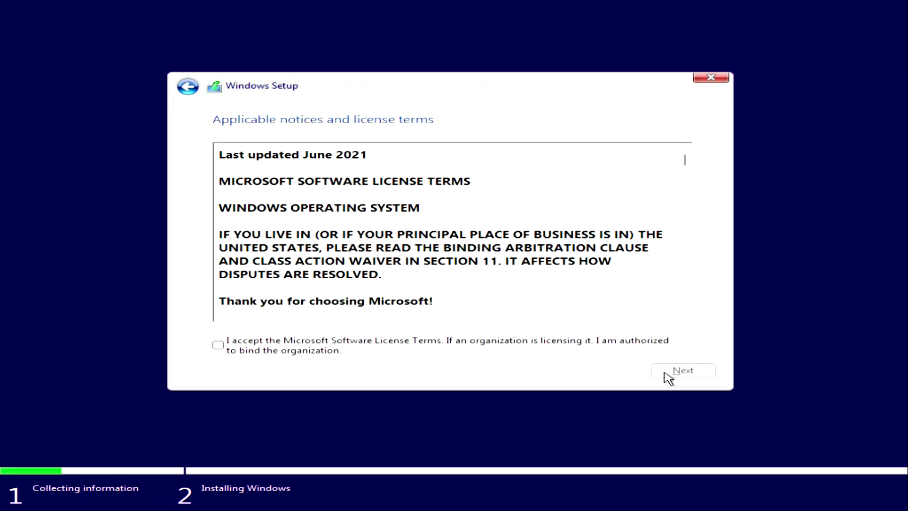
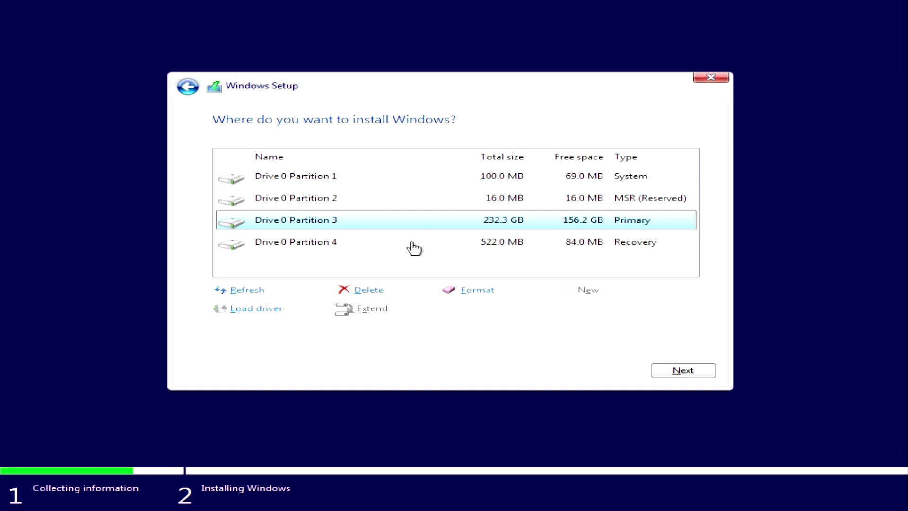
Examine Drive 0 Partitions 1 to 4 one by one as possible installation locations
click(398, 178)
click(400, 200)
click(401, 221)
click(406, 244)
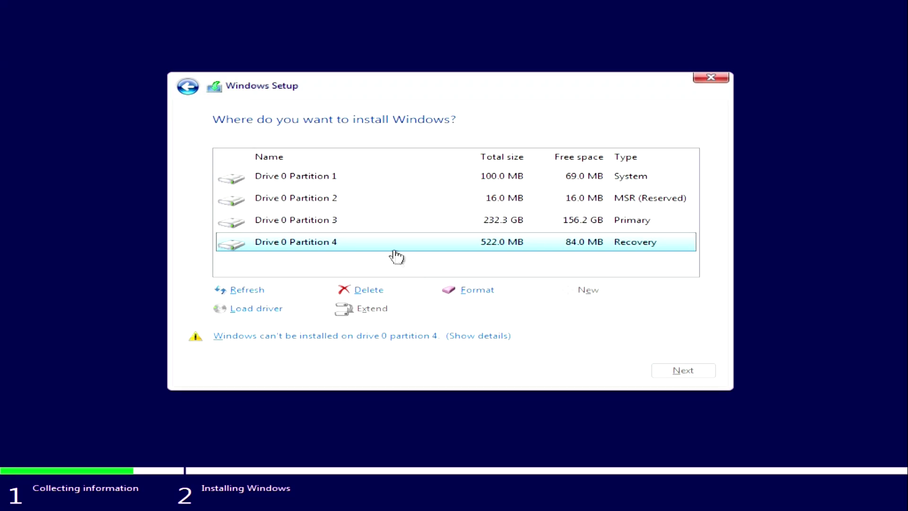
Install Windows on the primary Drive 0 Partition 3 and agree to move the previous installation's files to Windows.old
click(389, 227)
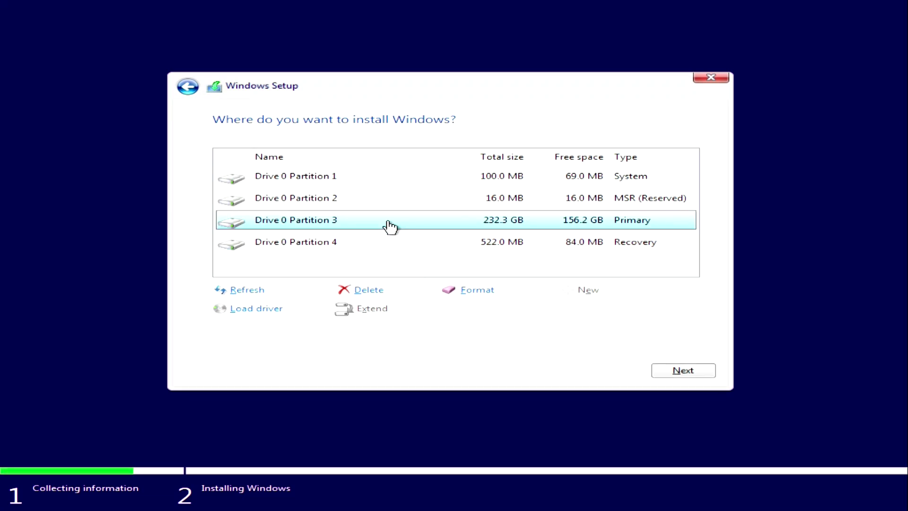
click(660, 374)
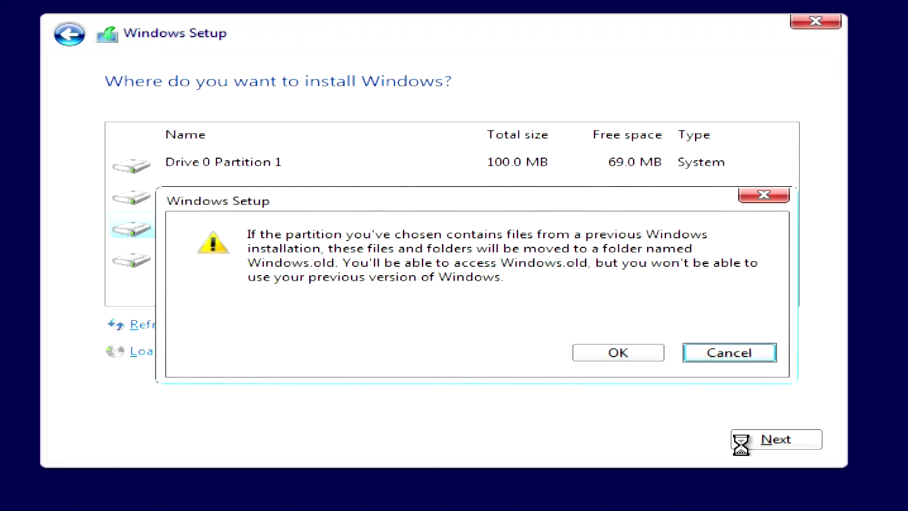
click(655, 361)
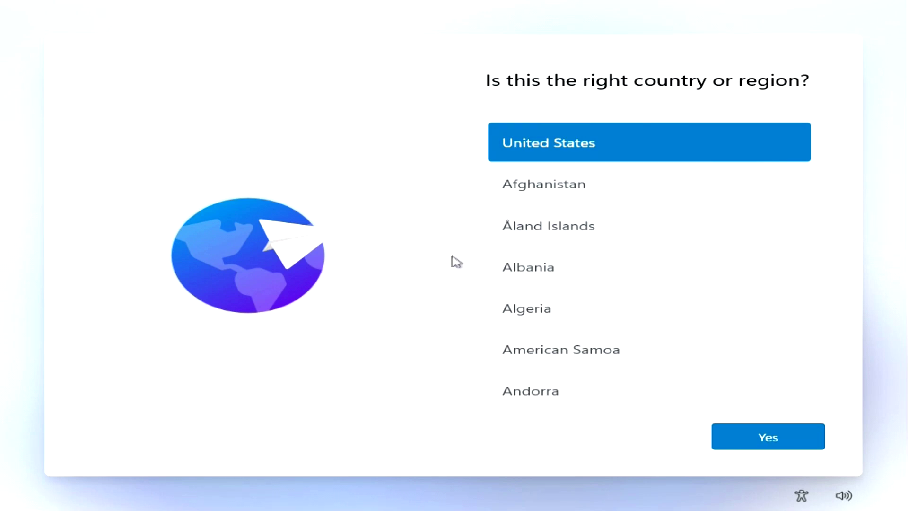
Confirm United States as the region and US as the keyboard layout, without adding a second layout
click(733, 447)
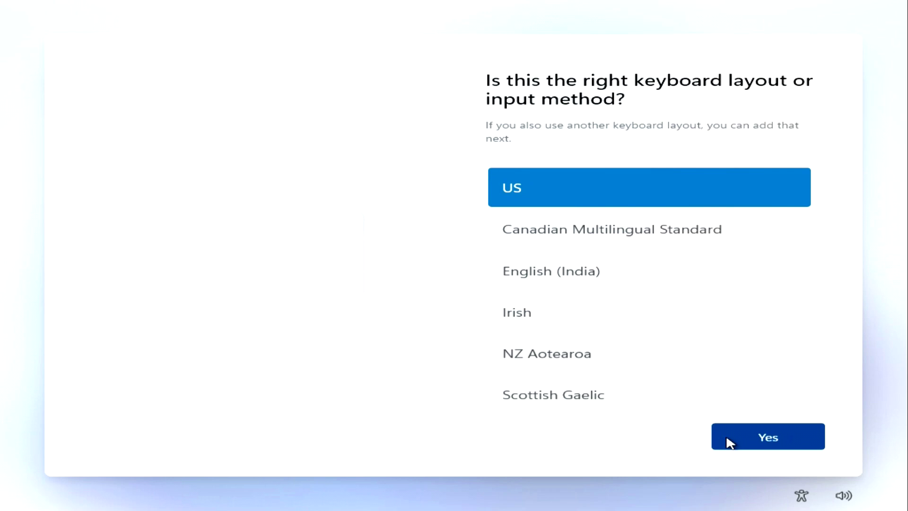
click(730, 442)
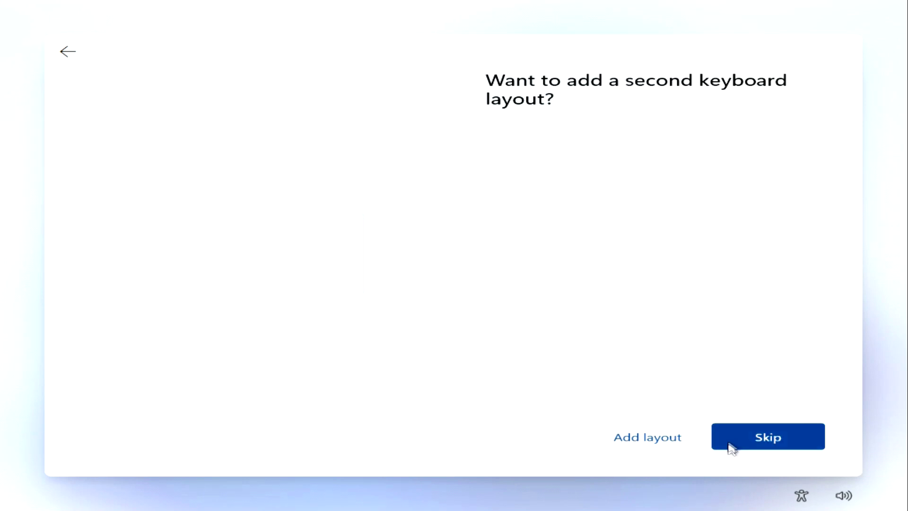
click(732, 441)
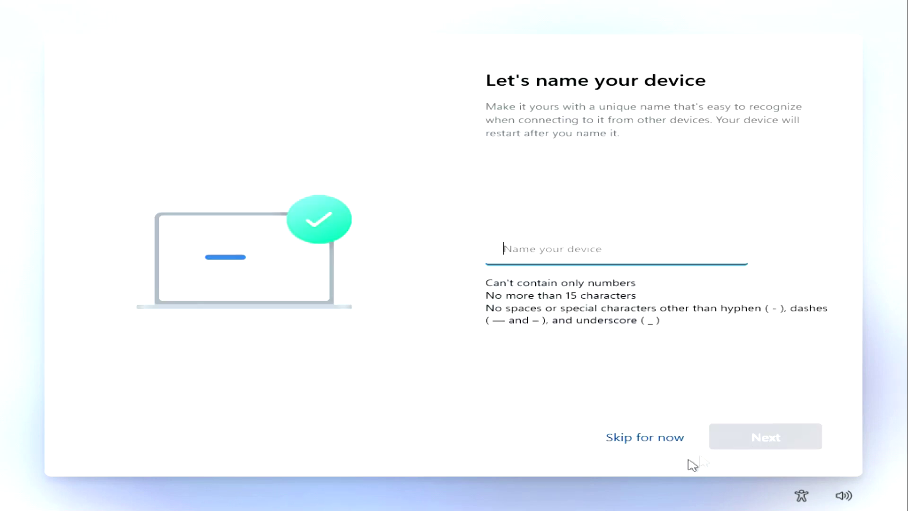
Skip naming the device and set it up for personal use
click(648, 439)
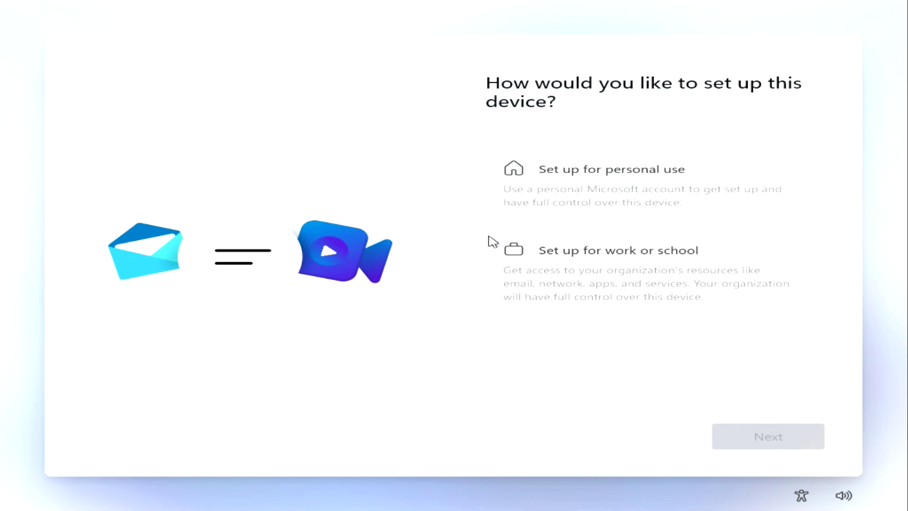
click(550, 216)
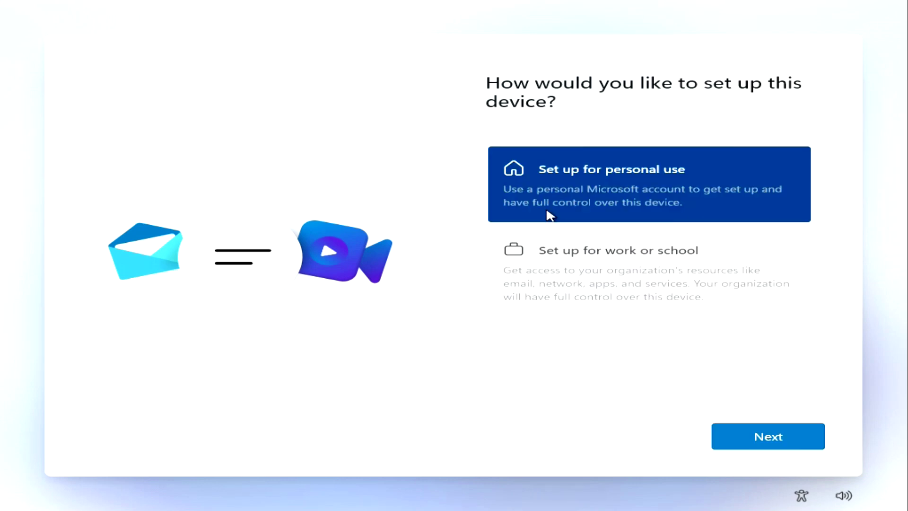
click(740, 445)
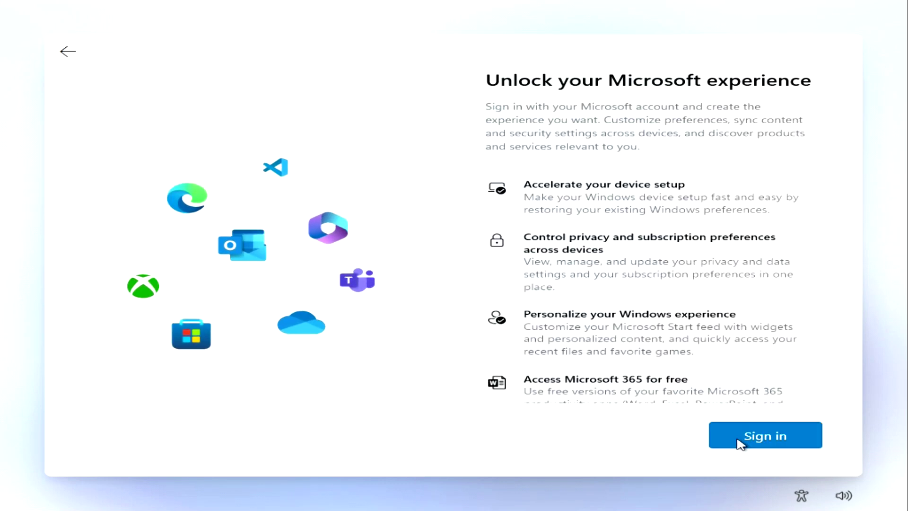
Sign in to the Microsoft account with its e-mail address and account password
scroll(677, 378, down, 1)
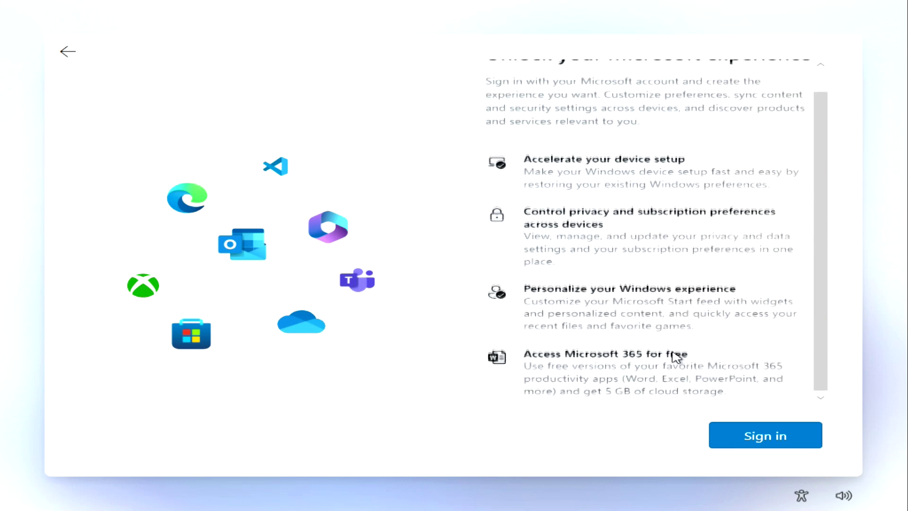
scroll(675, 364, up, 1)
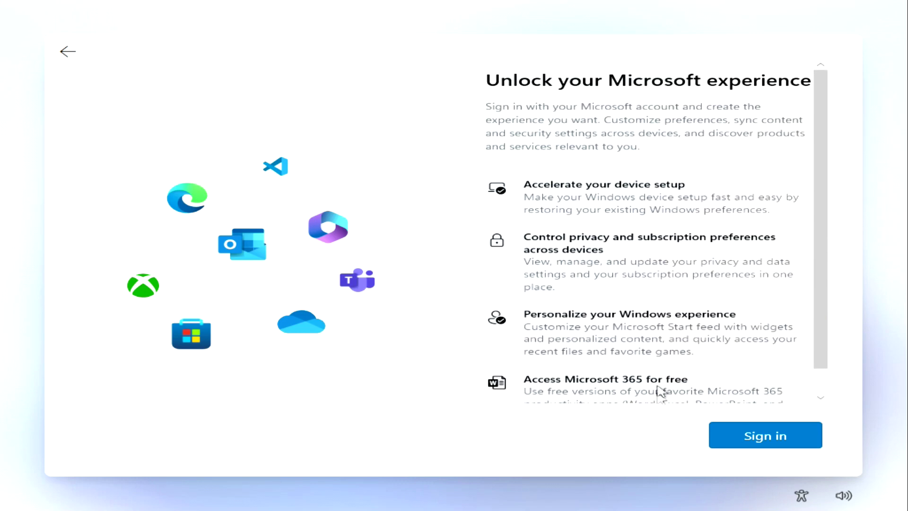
click(738, 439)
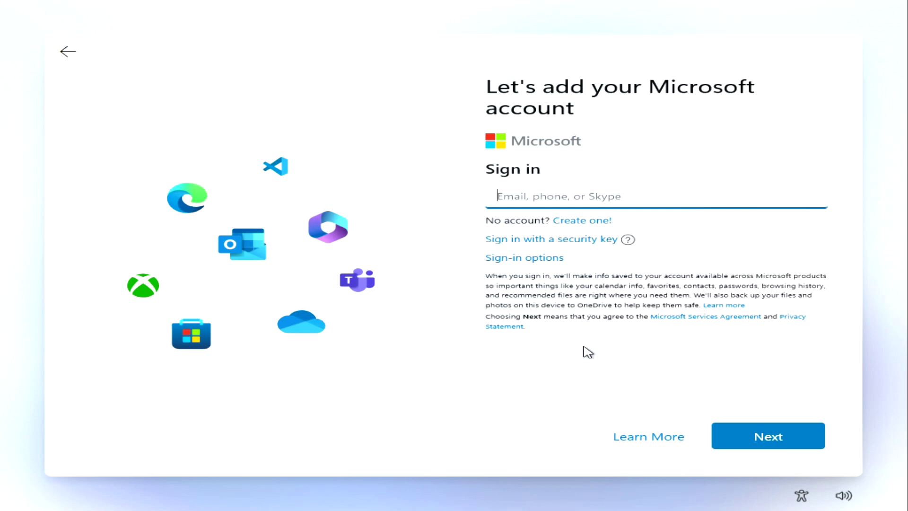
text(no@)
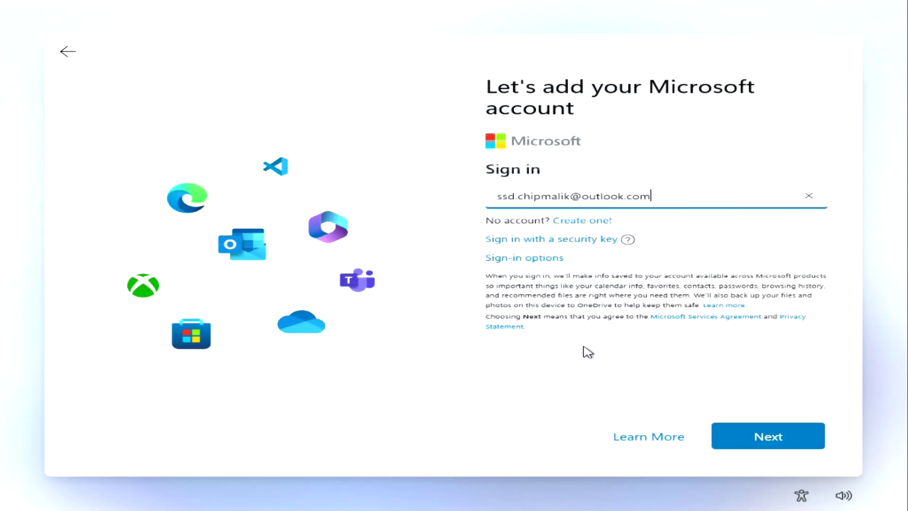
key(Return)
text(•••••••)
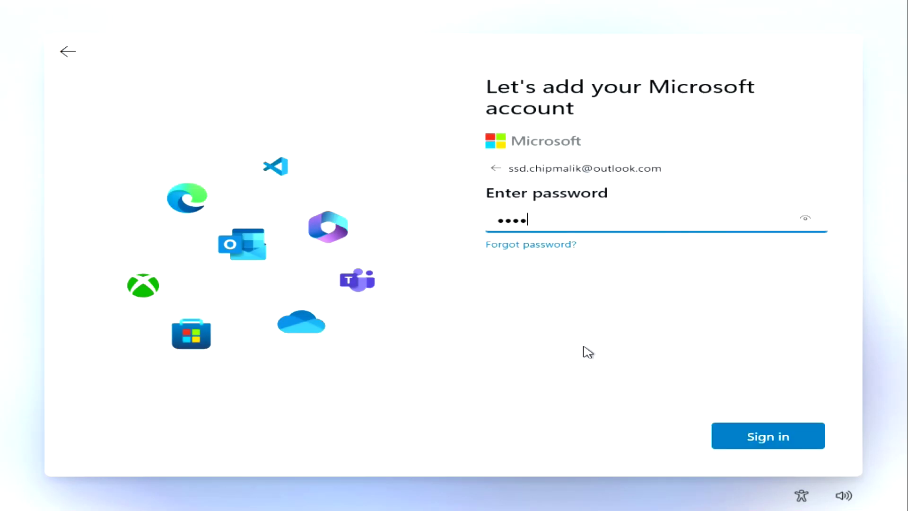
text(•••••••••••)
click(746, 444)
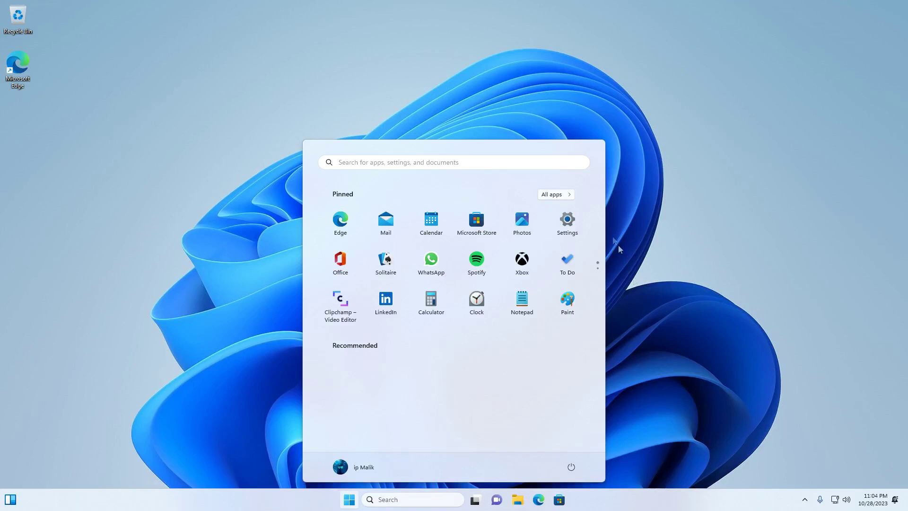
Check the Windows edition and the activation state details in the system settings, then close the settings
click(567, 222)
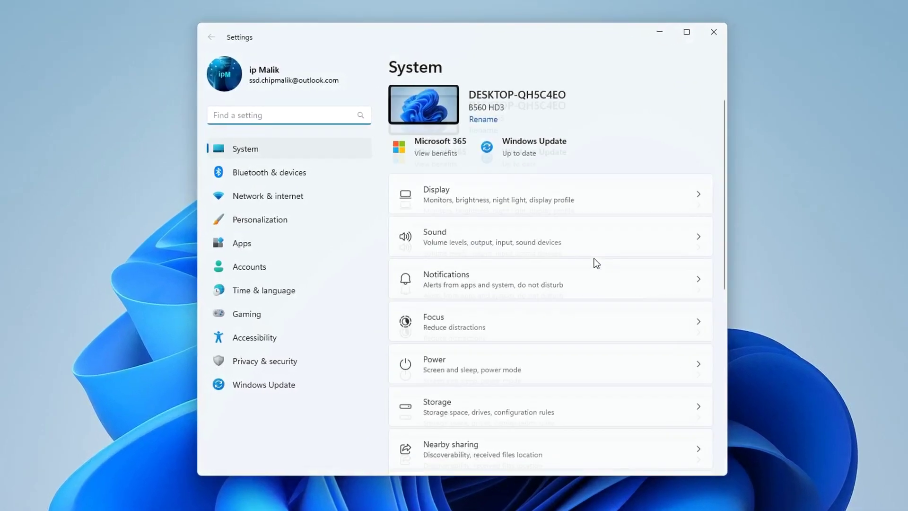
scroll(570, 227, down, 3)
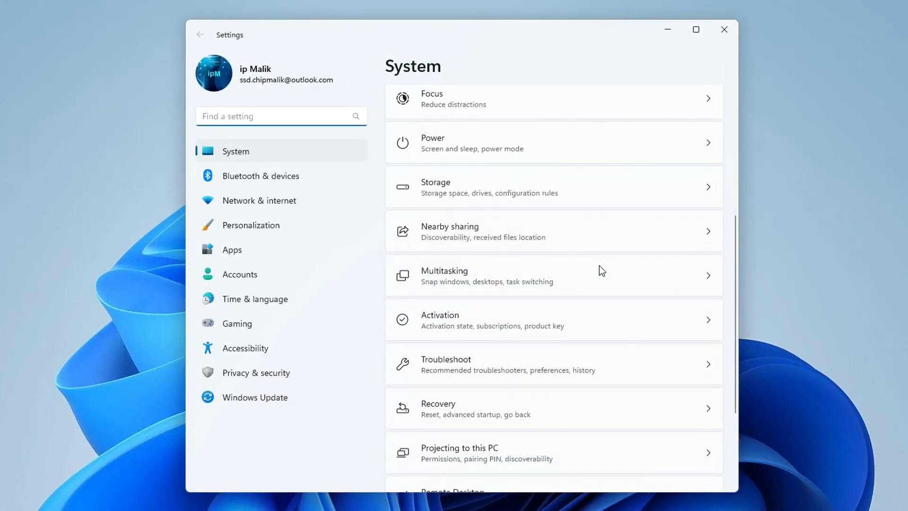
click(586, 323)
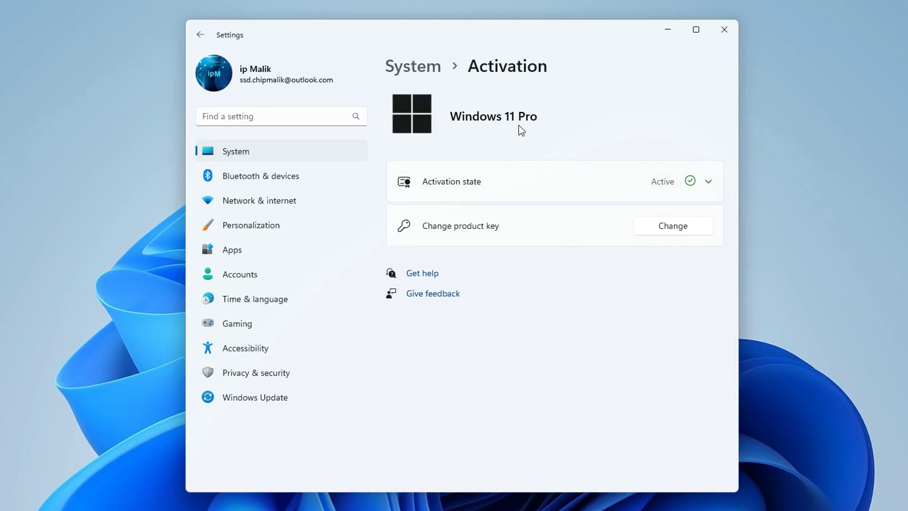
click(522, 181)
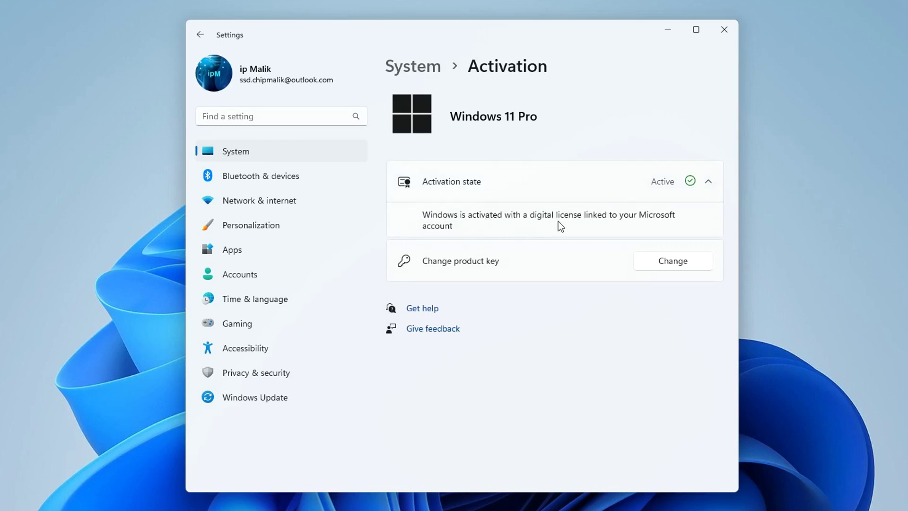
click(723, 30)
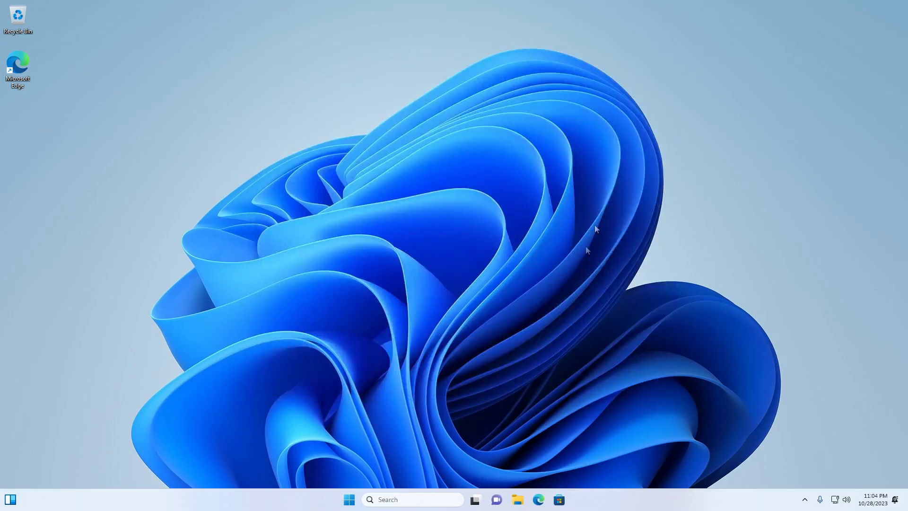
Open the Windows.old folder on Local Disk (C:) in File Explorer
click(517, 501)
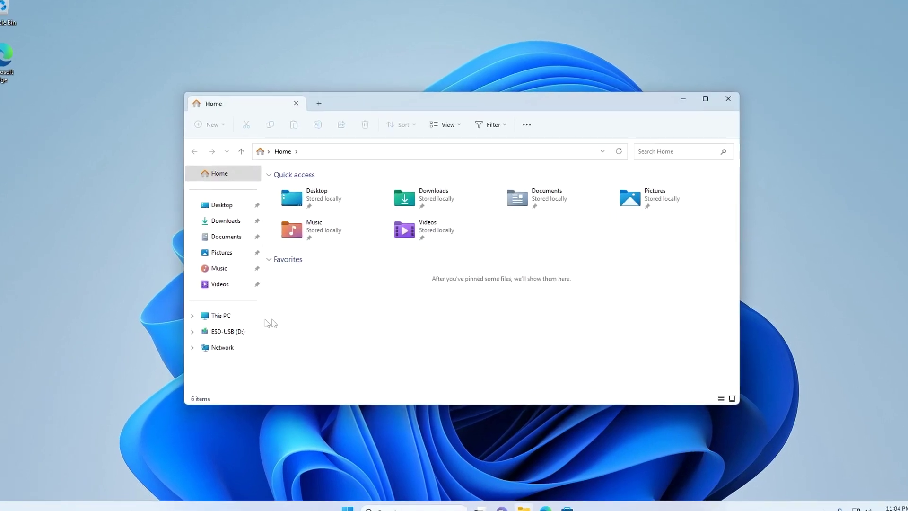
click(253, 317)
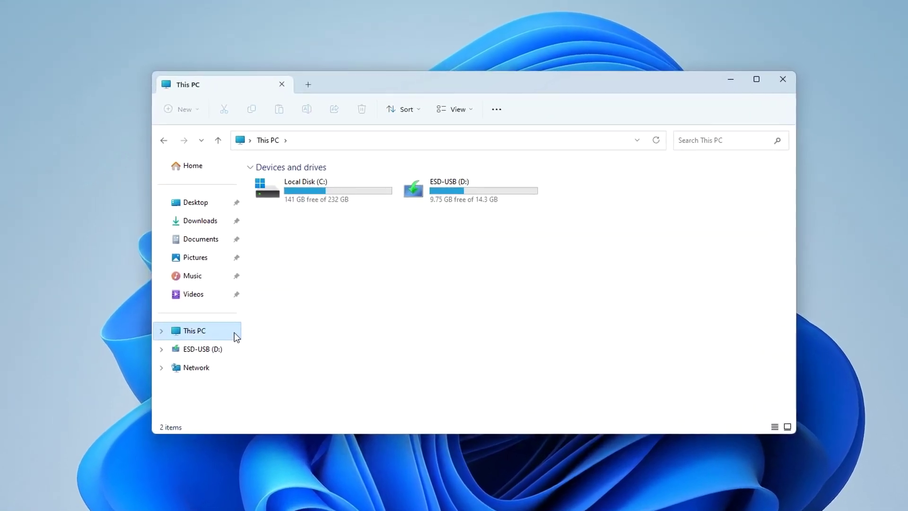
double_click(345, 199)
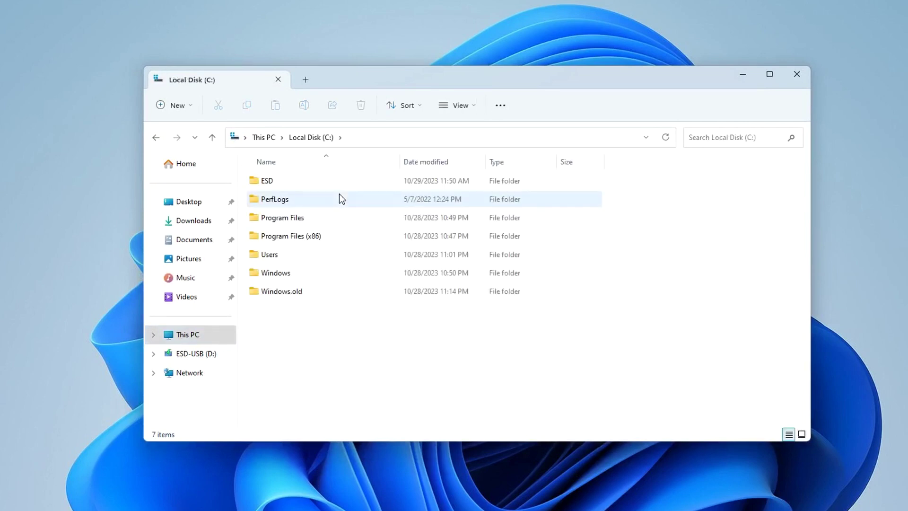
click(291, 293)
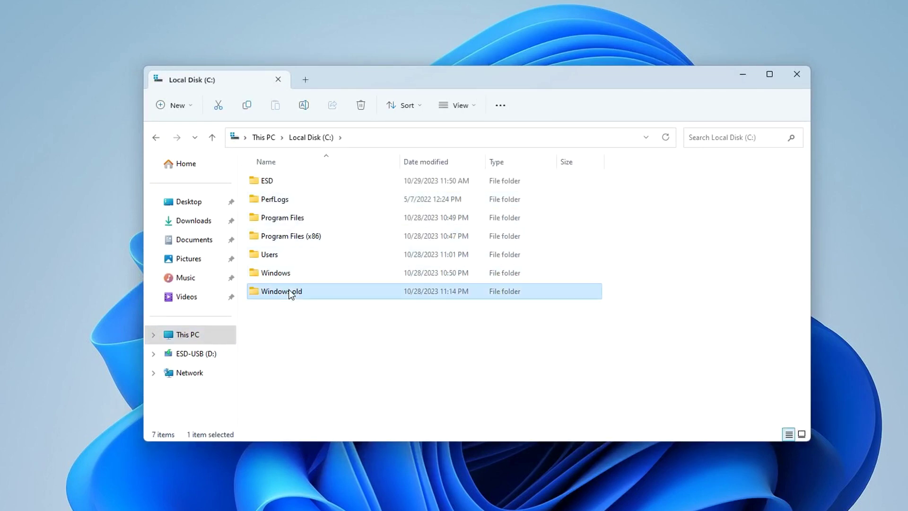
double_click(325, 297)
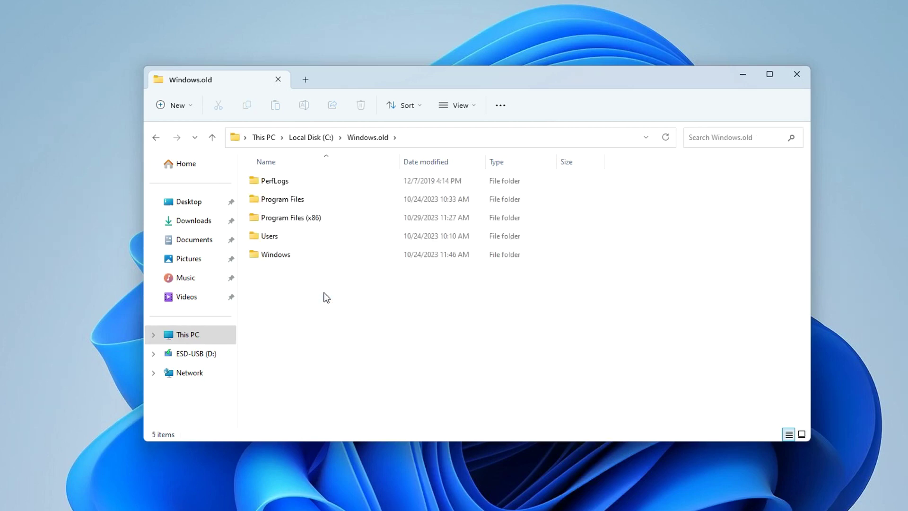
Open the Desktop folder inside OneDrive in the previous user's profile under Windows.old's Users folder
double_click(313, 236)
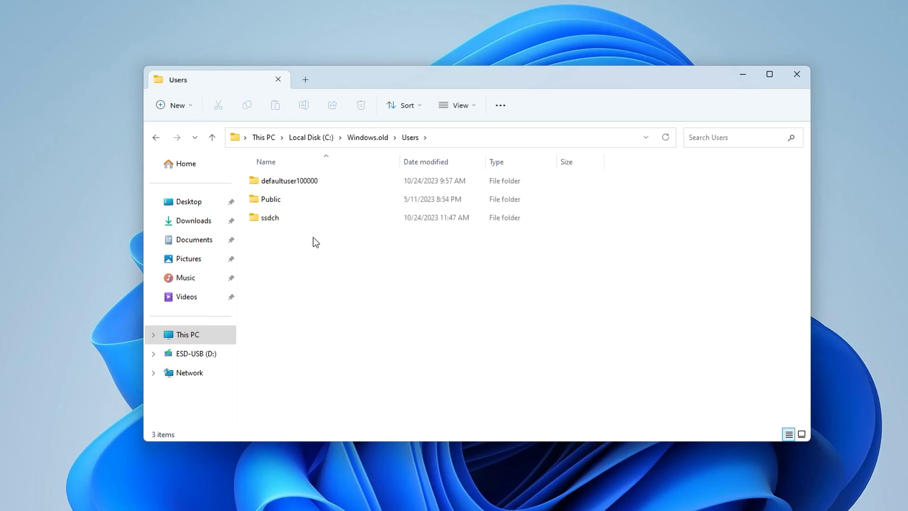
double_click(305, 217)
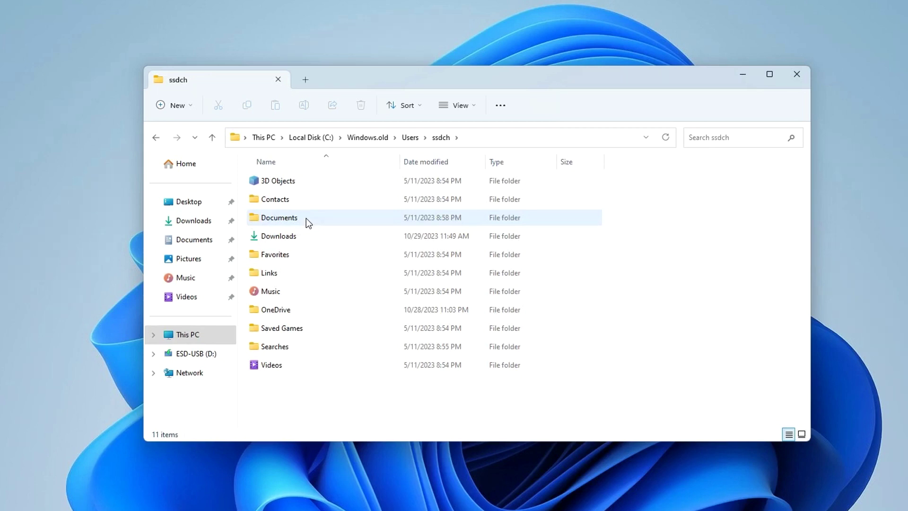
click(312, 315)
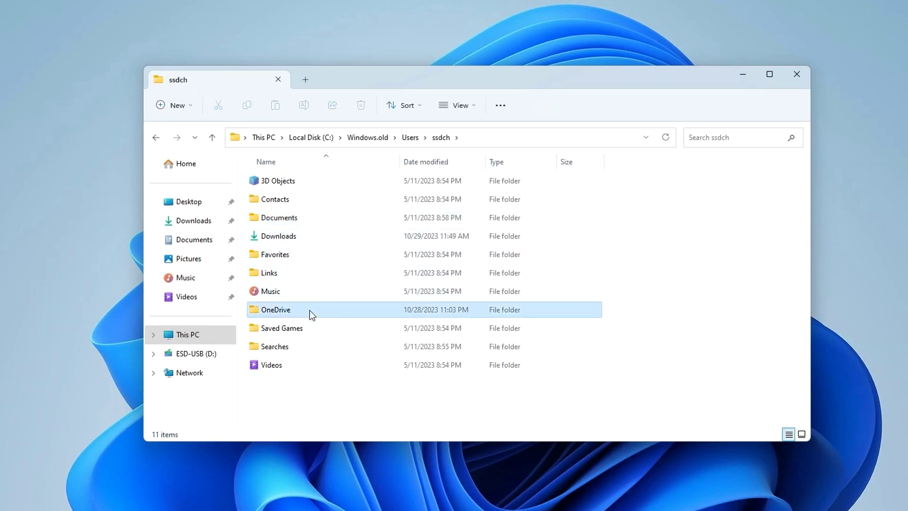
double_click(312, 314)
click(307, 184)
double_click(307, 185)
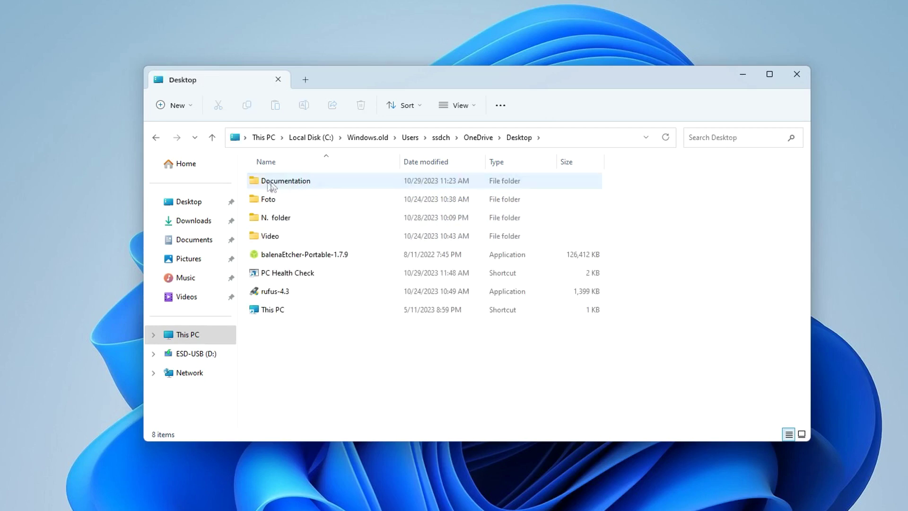
Move the Documentation, Video and Foto folders from the old Desktop folder onto the current desktop
drag(254, 182, 101, 203)
drag(258, 218, 106, 223)
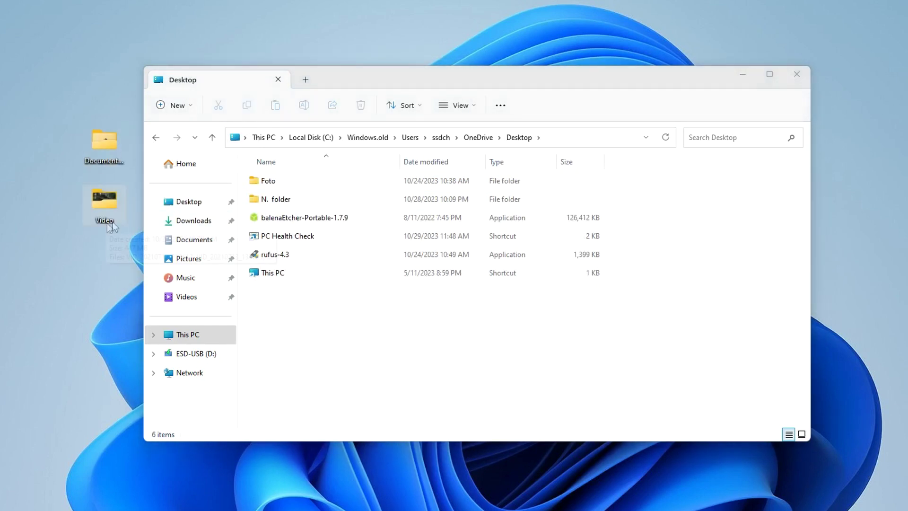
drag(254, 181, 103, 282)
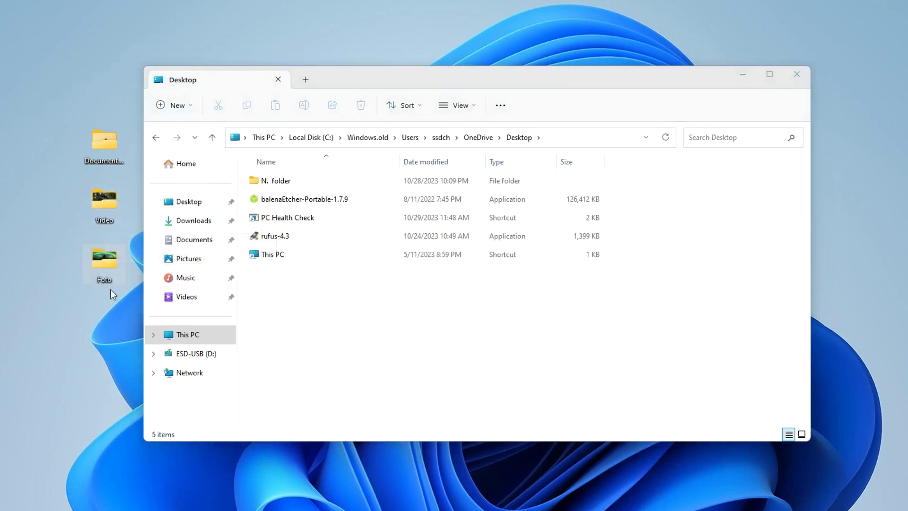
Check the recovered files by playing the first clip in Video and viewing the Documentation folder, closing each window
double_click(107, 204)
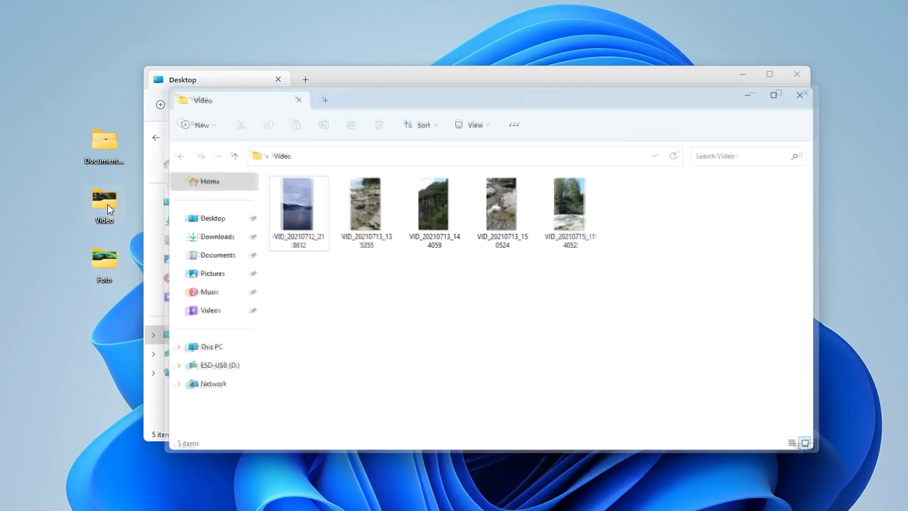
click(288, 212)
double_click(289, 212)
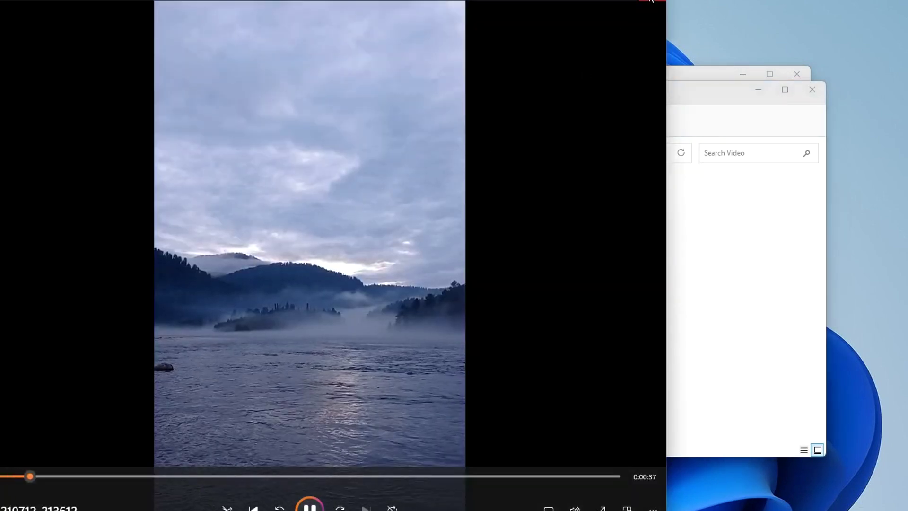
click(650, 1)
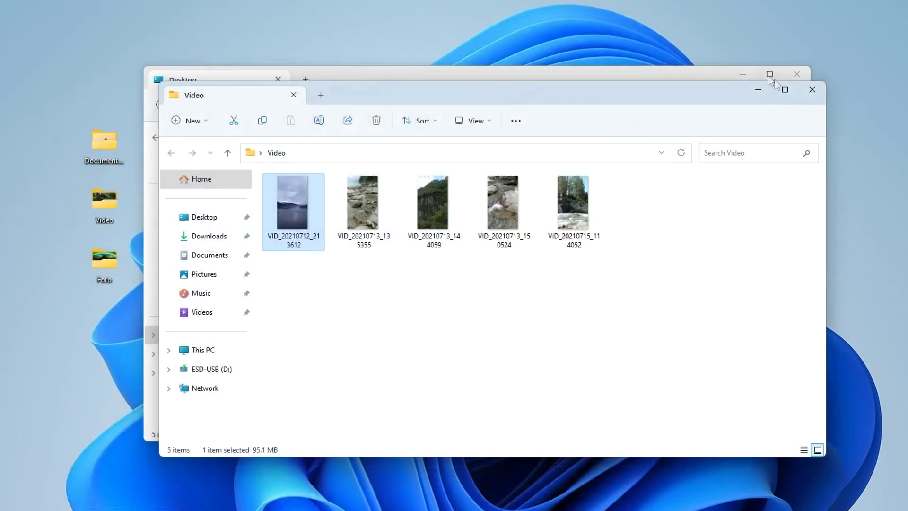
click(812, 89)
double_click(102, 141)
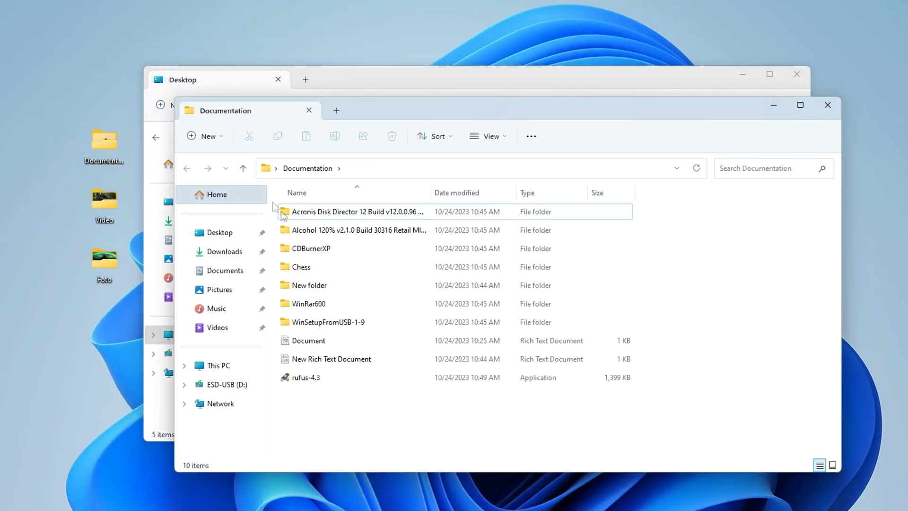
click(827, 104)
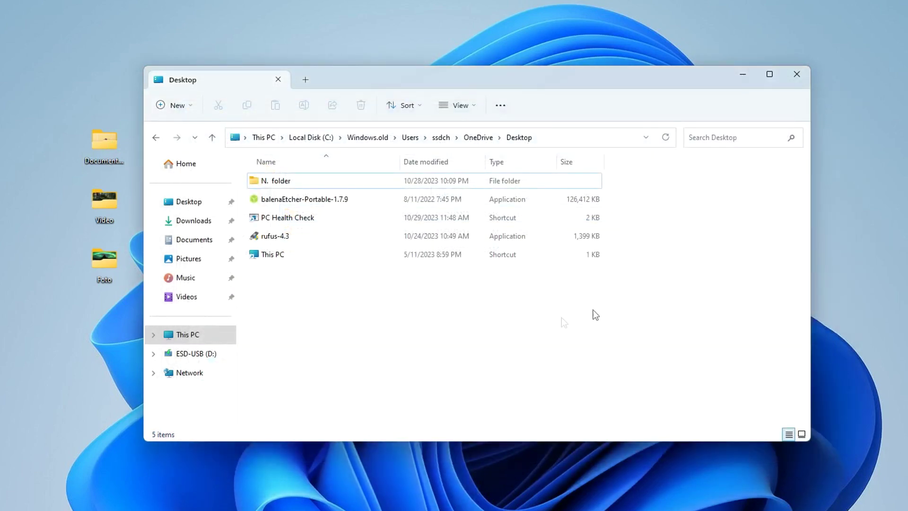
Open the AIDA64 folder in Program Files (x86) within Windows.old on Local Disk (C:)
click(216, 340)
double_click(348, 189)
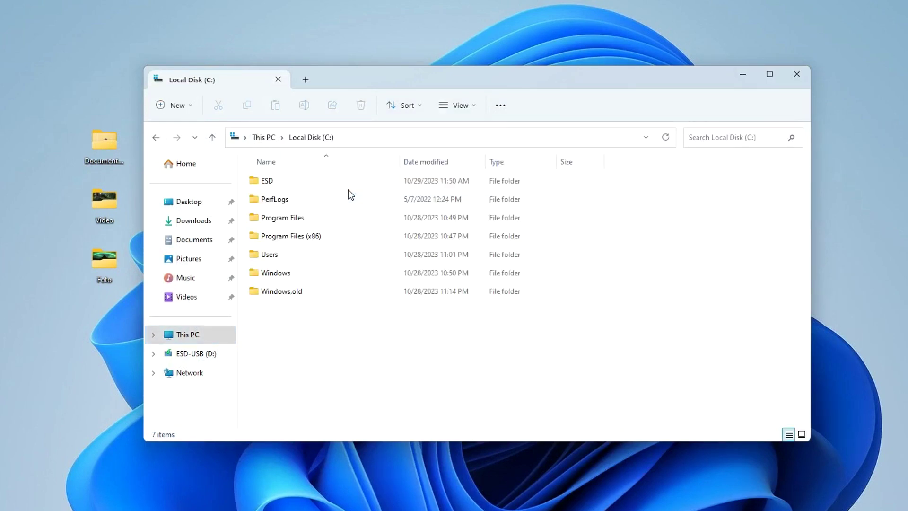
double_click(317, 295)
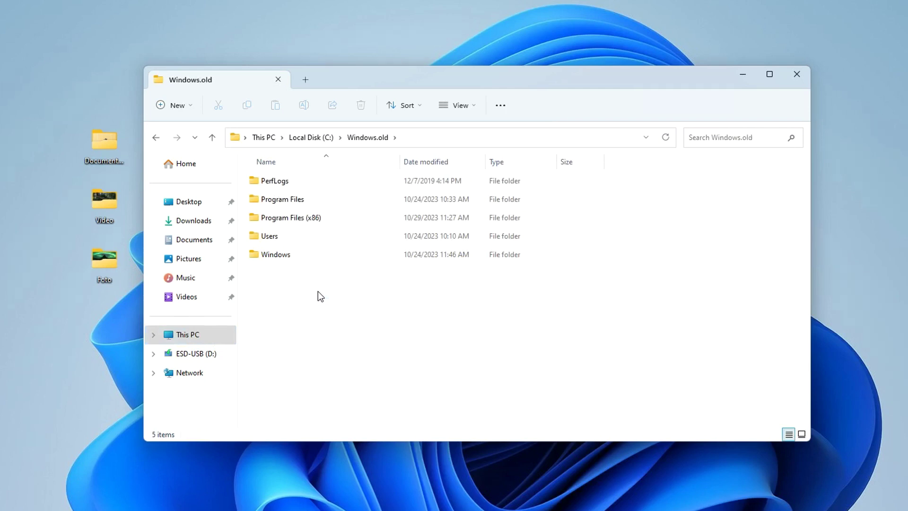
double_click(313, 219)
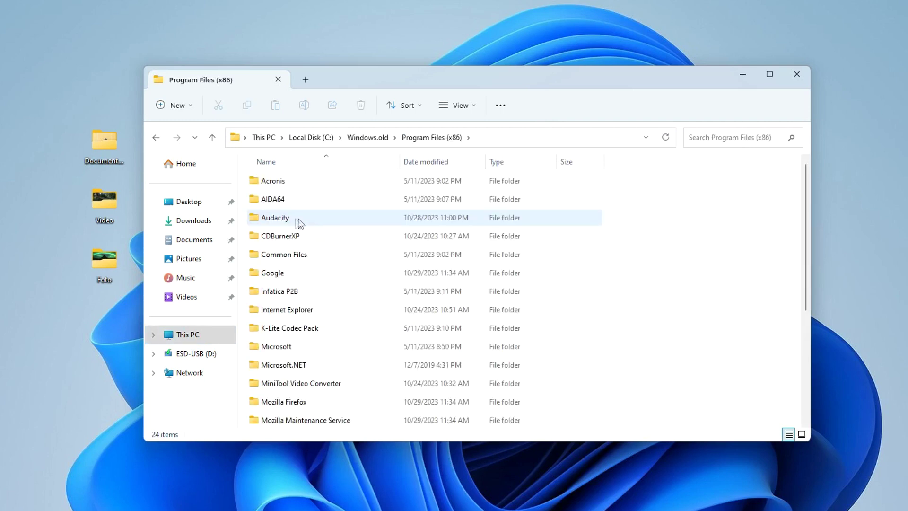
double_click(249, 199)
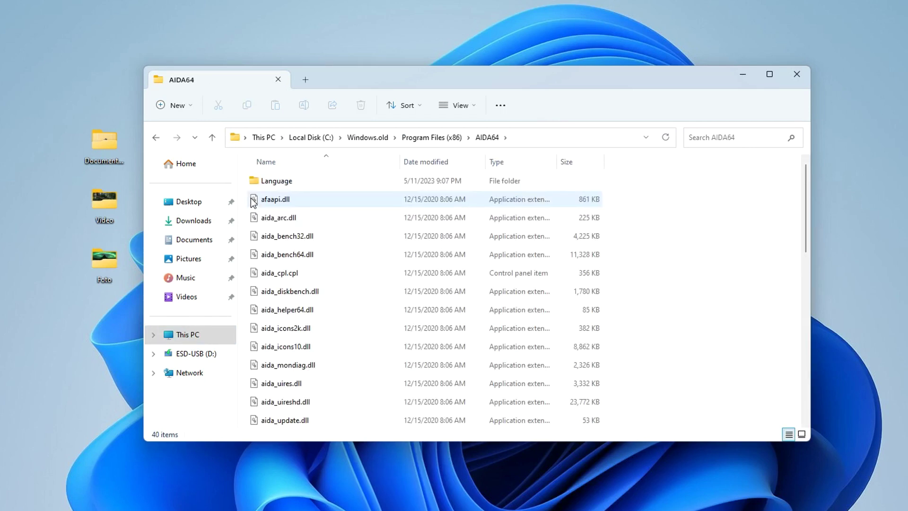
Create a desktop shortcut for the aida64 application in the AIDA64 folder
scroll(283, 247, down, 3)
scroll(284, 248, down, 2)
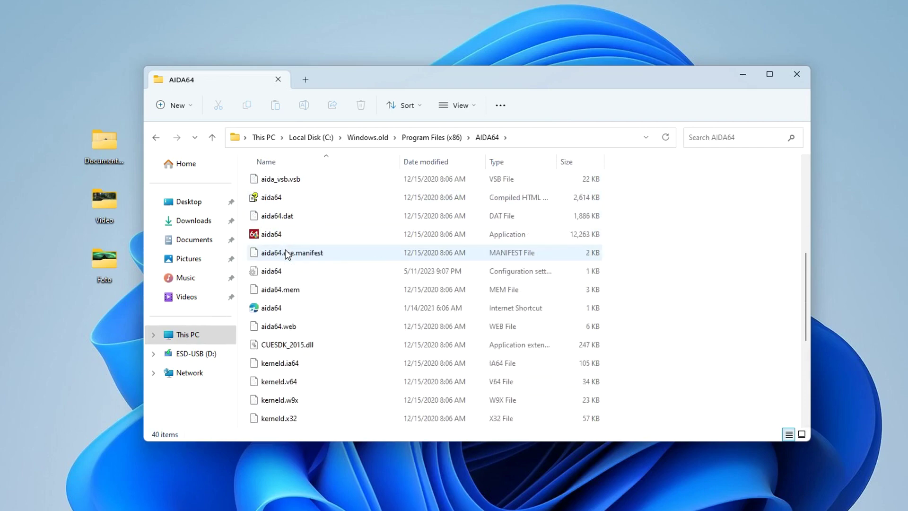
click(278, 234)
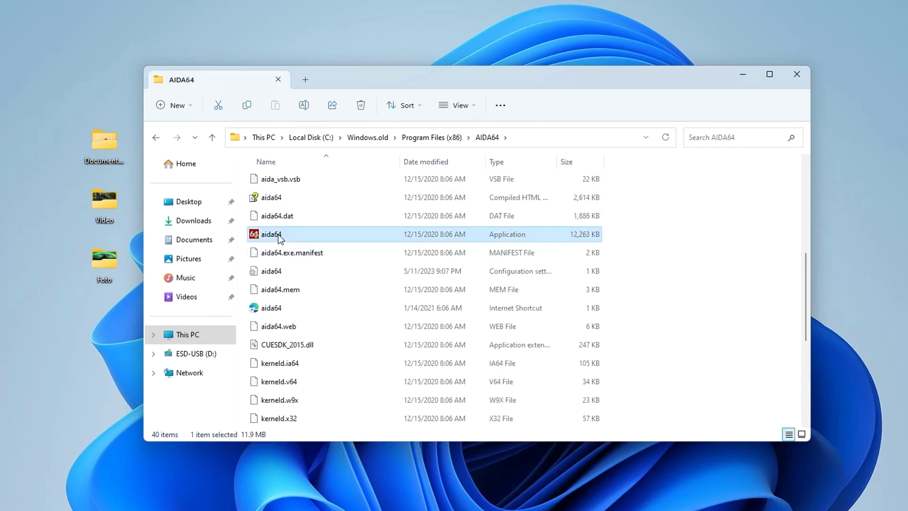
right_click(331, 239)
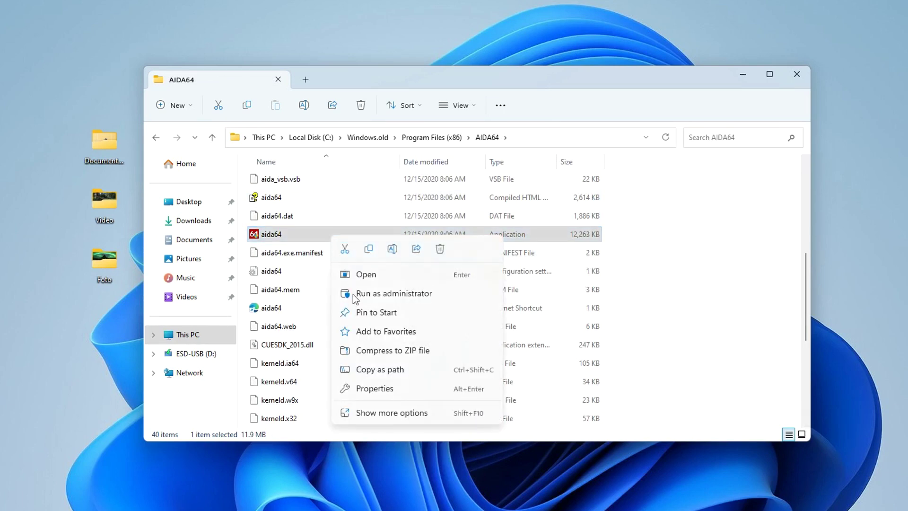
click(400, 414)
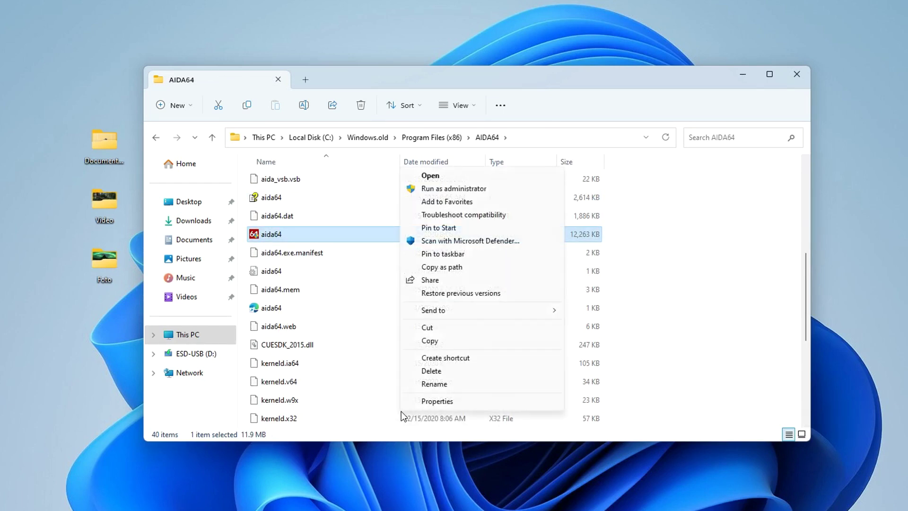
mouse_move(485, 312)
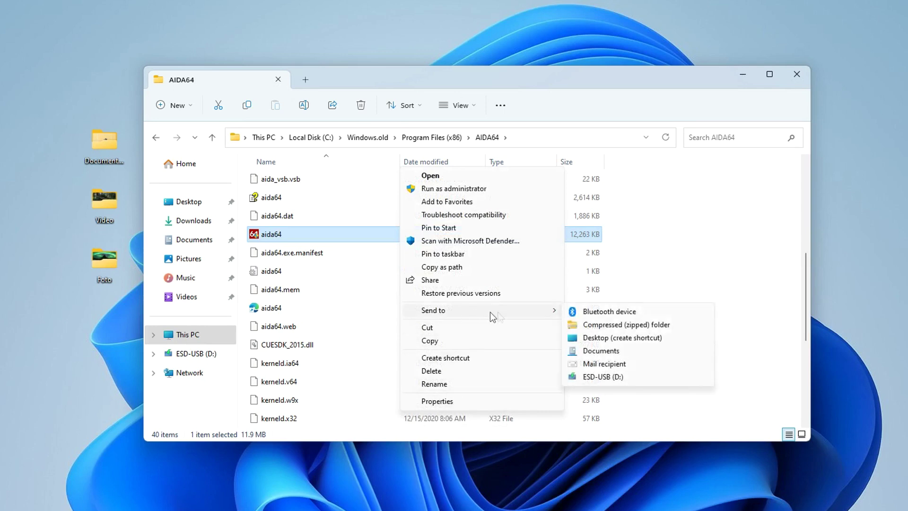
click(685, 344)
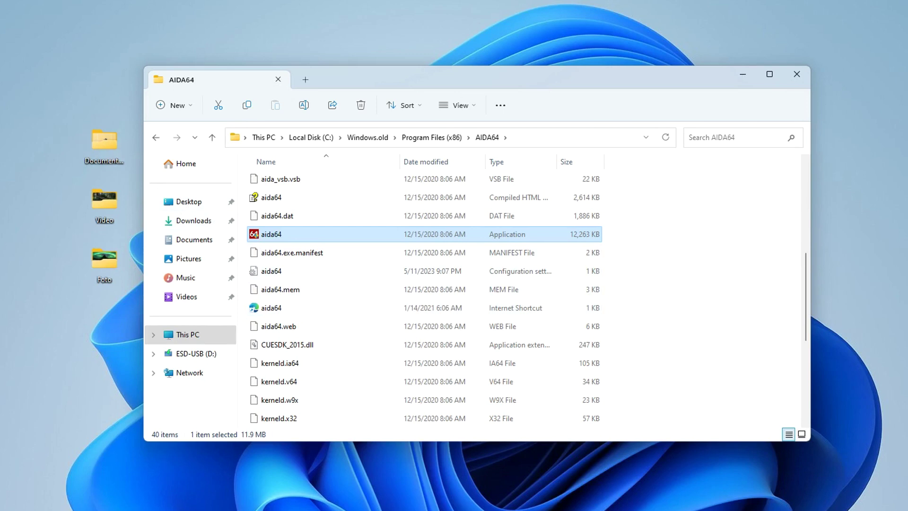
Place the aida64 shortcut above the Documentation folder on the desktop, test-launch AIDA64 from it and close the program
click(104, 95)
key(Delete)
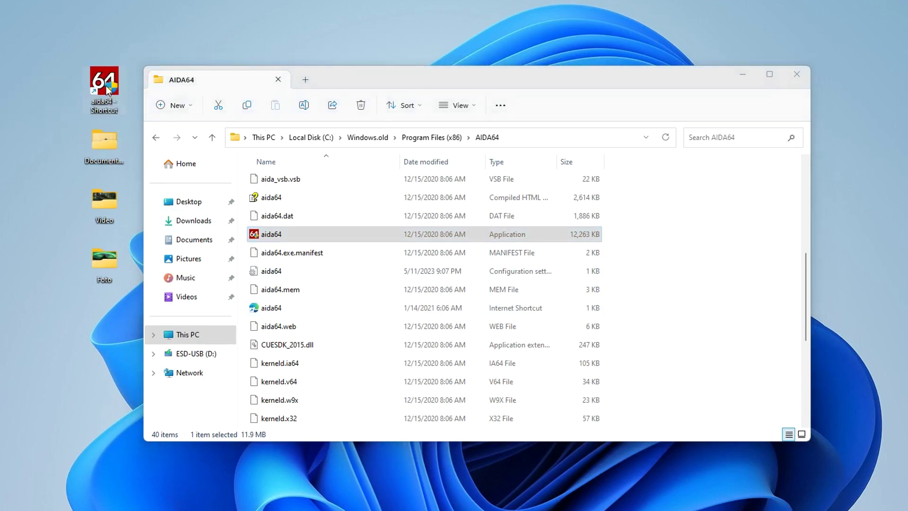
double_click(105, 84)
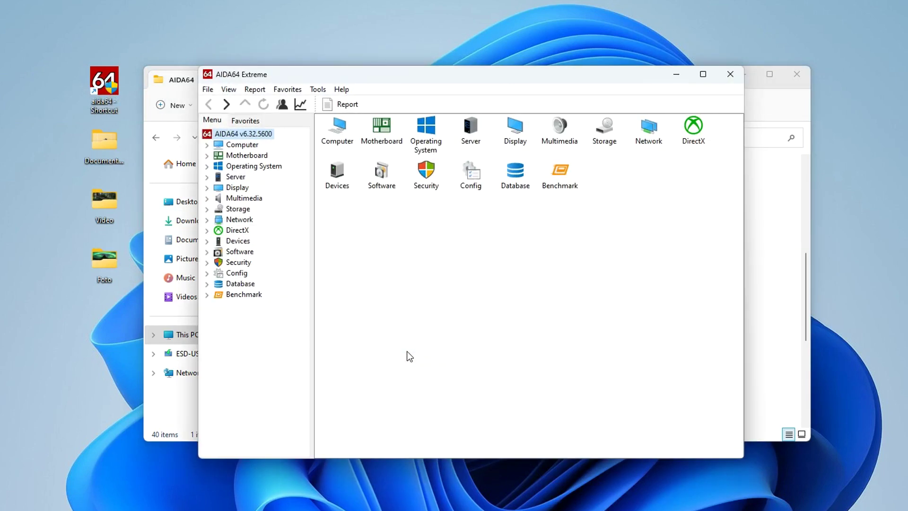
click(727, 74)
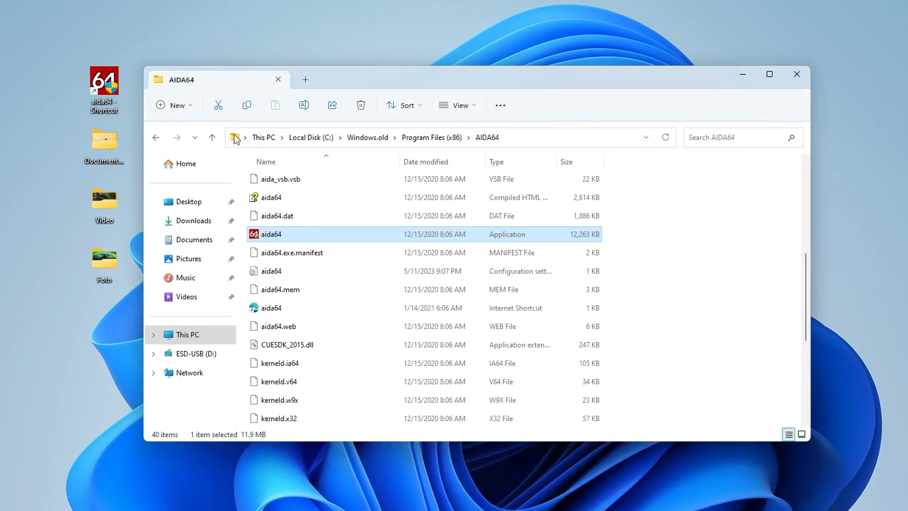
Open the Audacity folder in Windows.old's Program Files (x86) and create a desktop shortcut for the audacity application
click(211, 137)
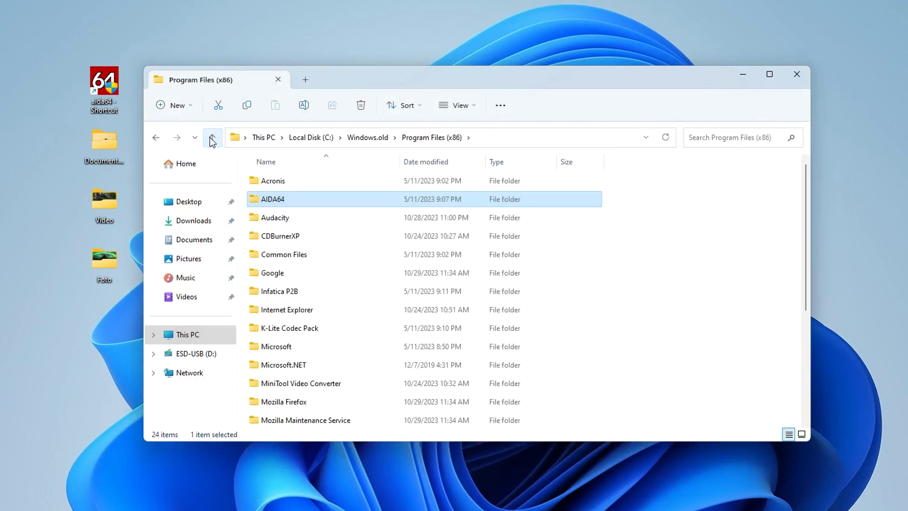
double_click(255, 217)
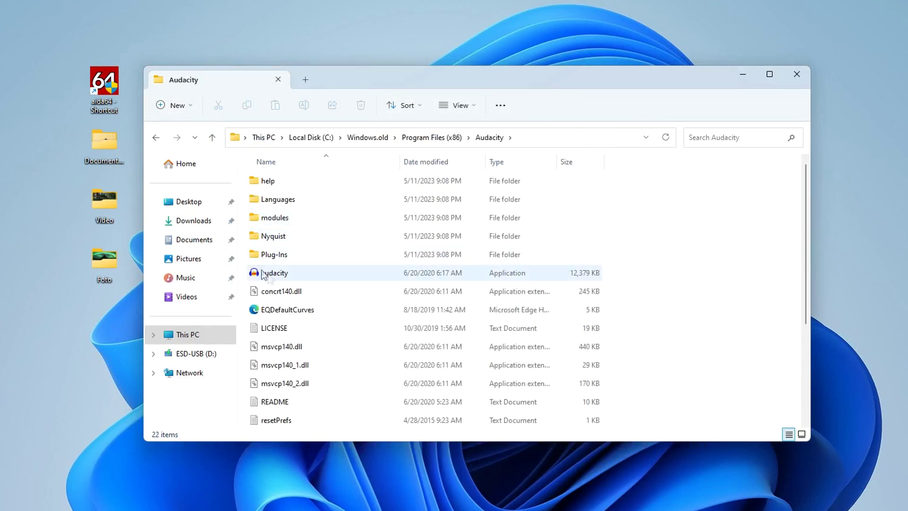
click(317, 272)
right_click(319, 272)
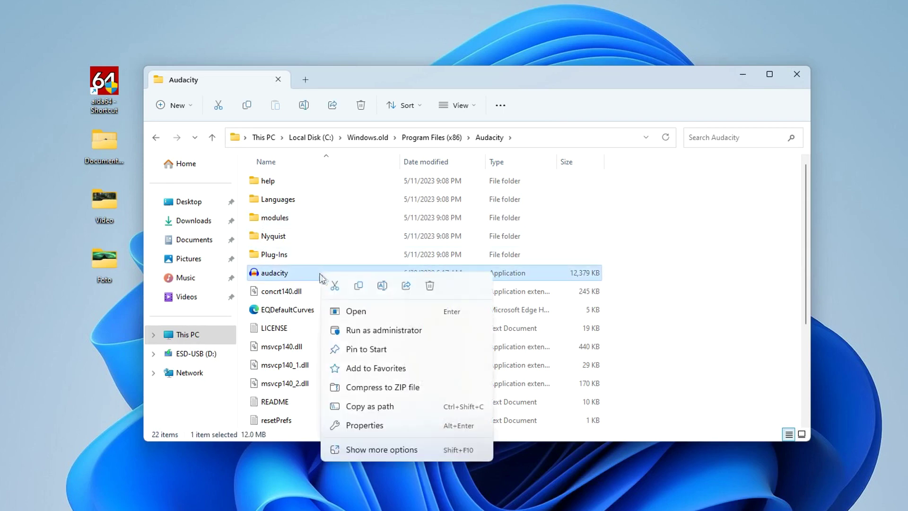
click(421, 455)
mouse_move(487, 353)
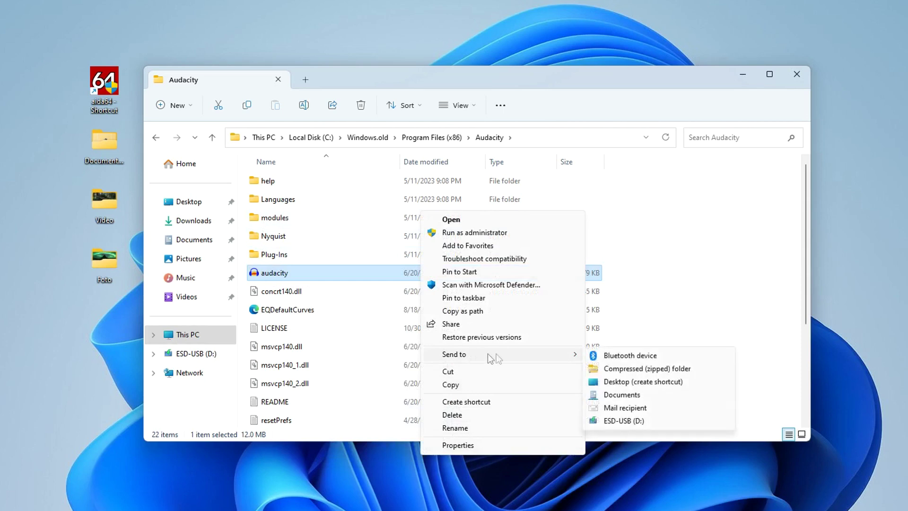
click(703, 384)
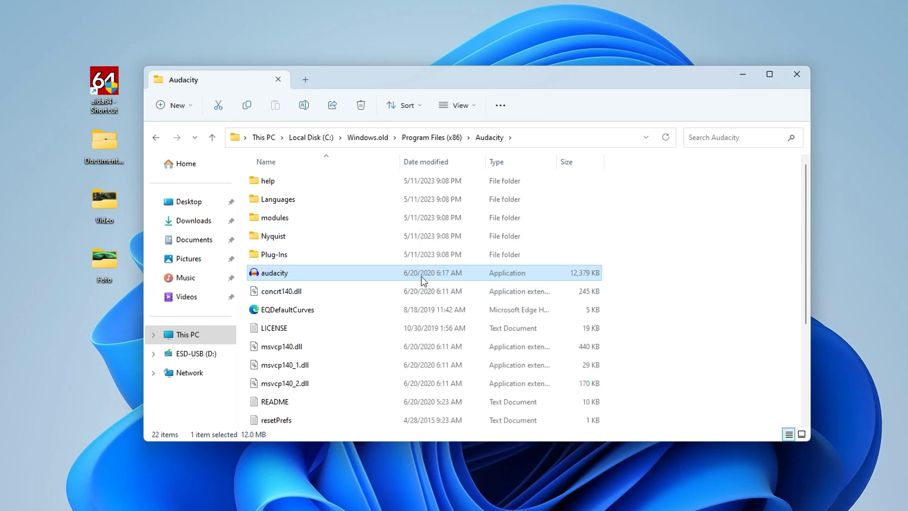
Place the audacity shortcut above the aida64 shortcut, test-launch Audacity from it, and close Audacity and the folder window
double_click(274, 273)
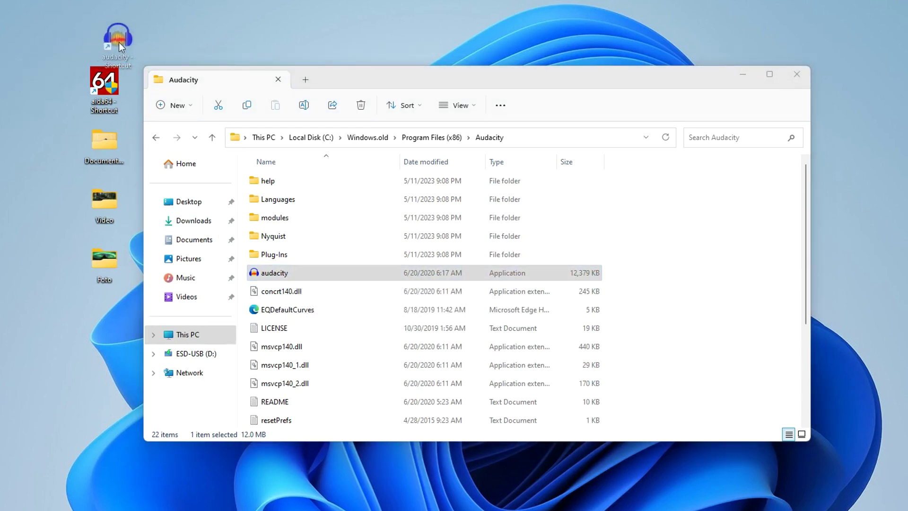
double_click(106, 30)
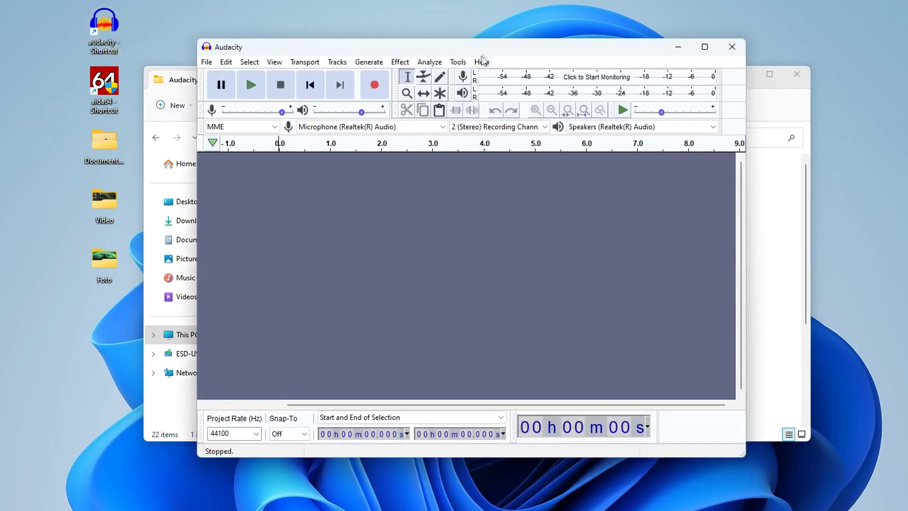
click(731, 47)
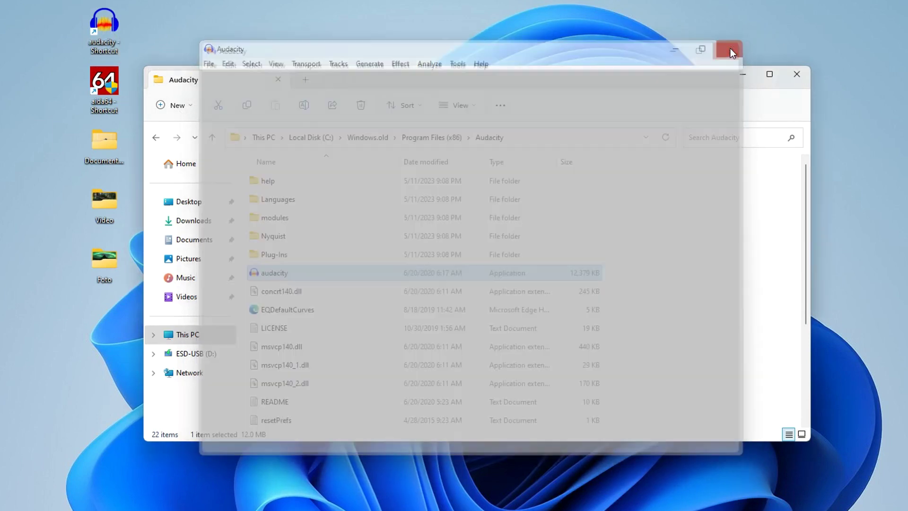
click(795, 74)
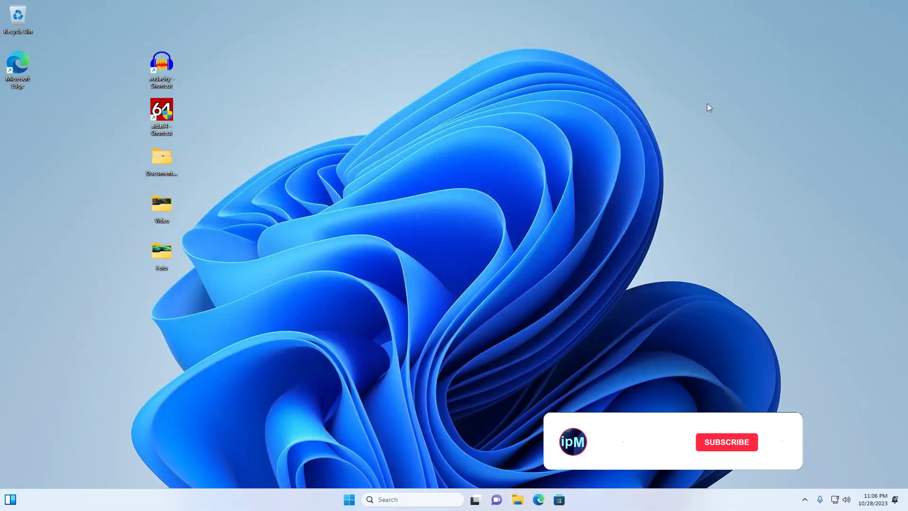